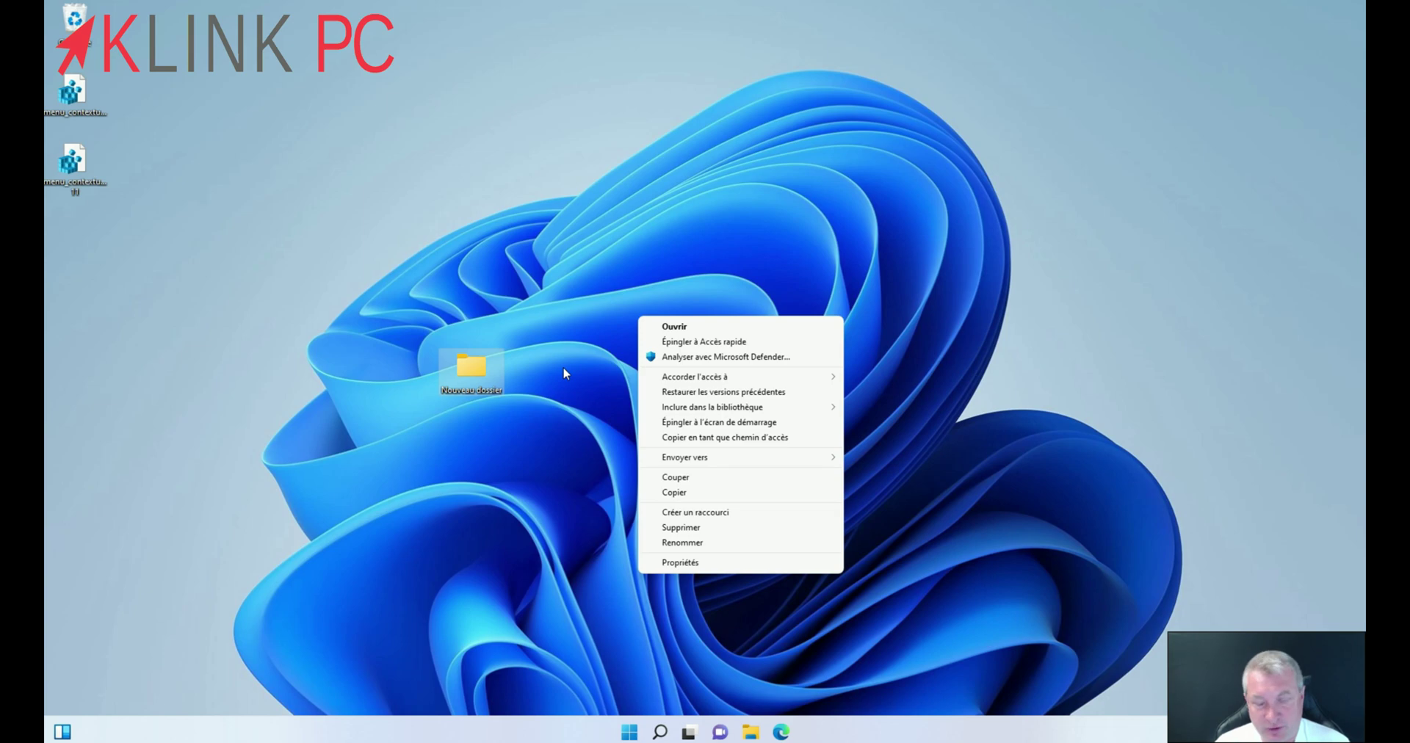
- Inspect the compact context menu of the Nouveau dossier folder on the desktop, including its extra-options entry, and dismiss it
left_click(537, 361)
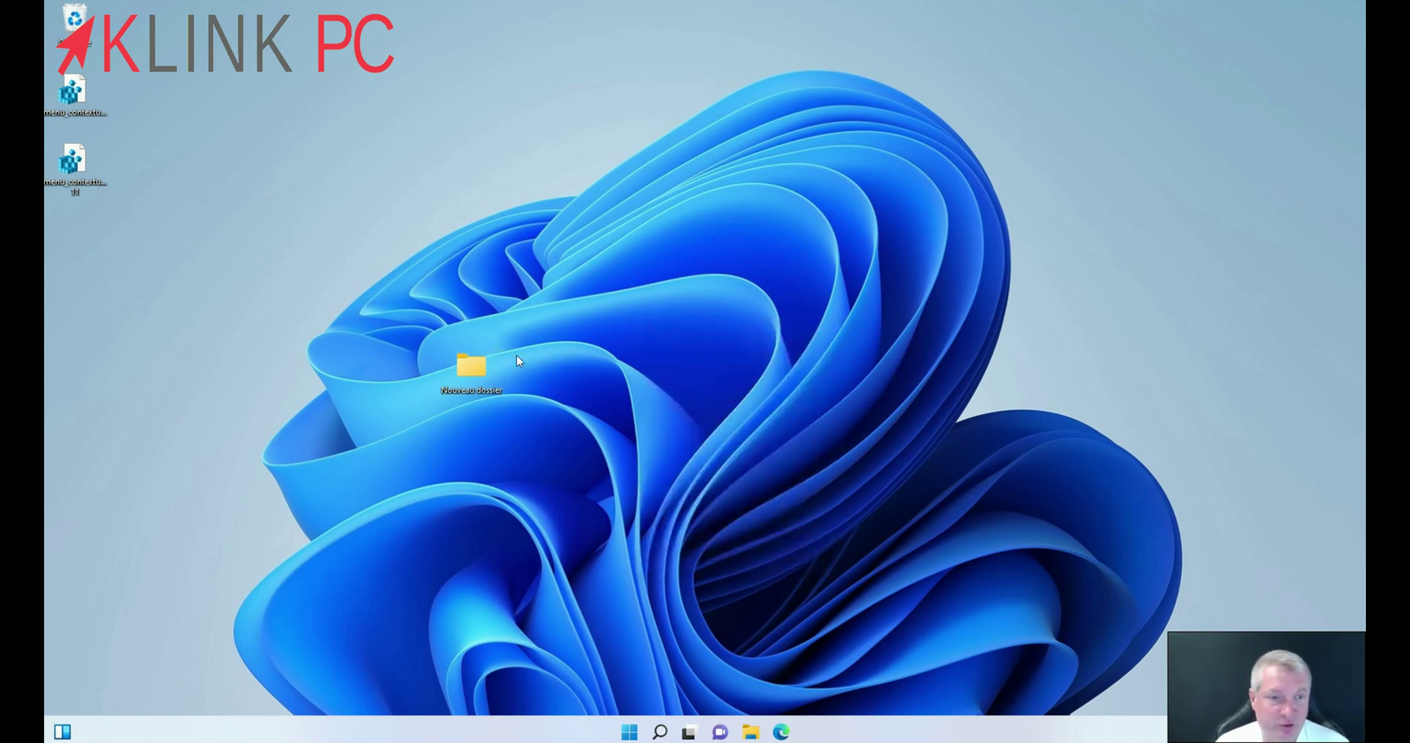
right_click(484, 371)
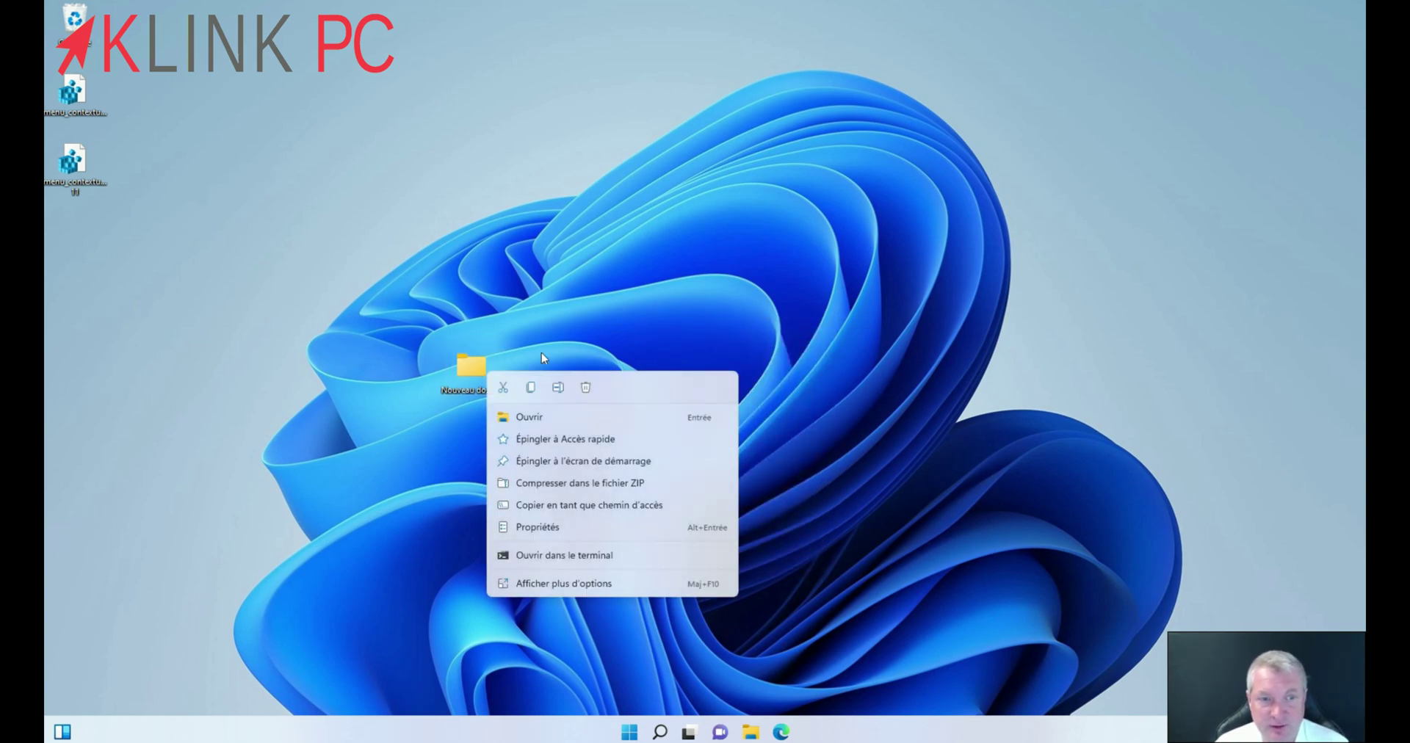
left_click(470, 377)
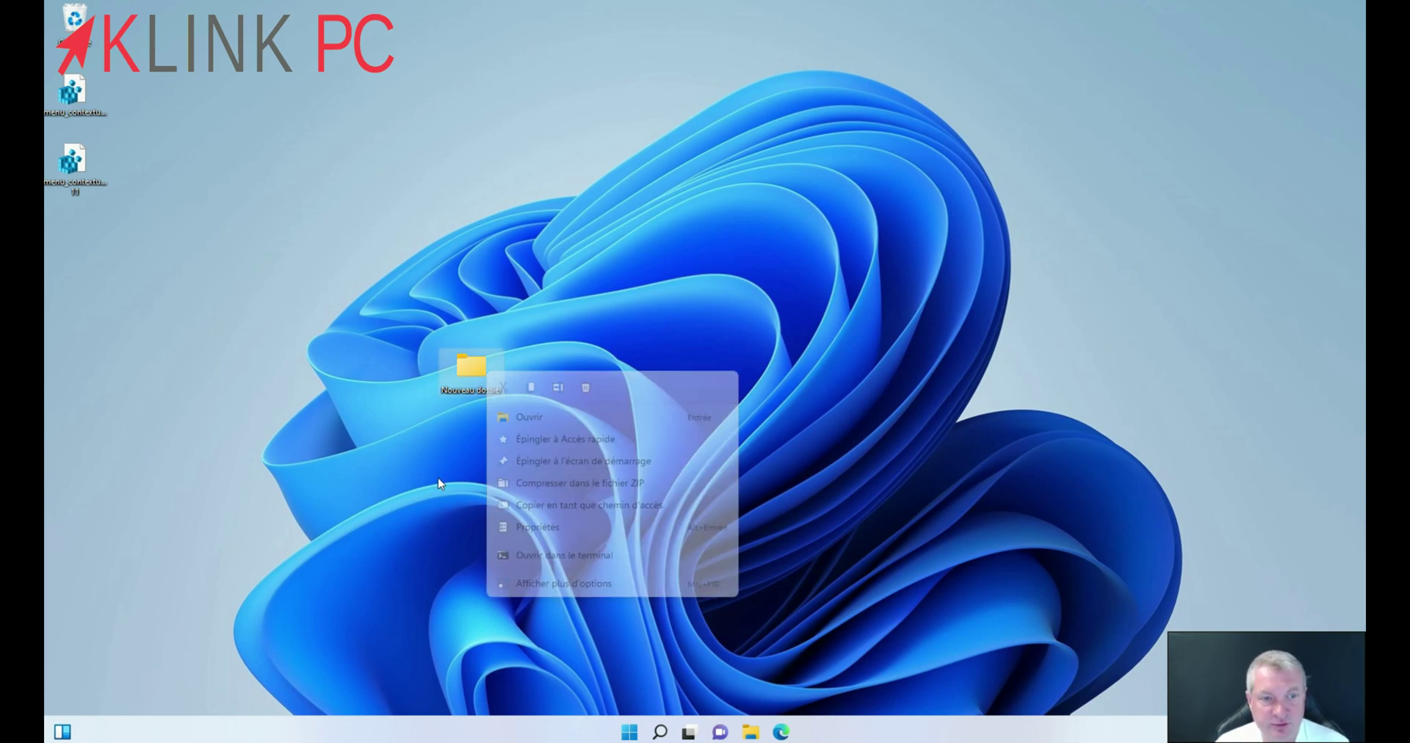
right_click(470, 371)
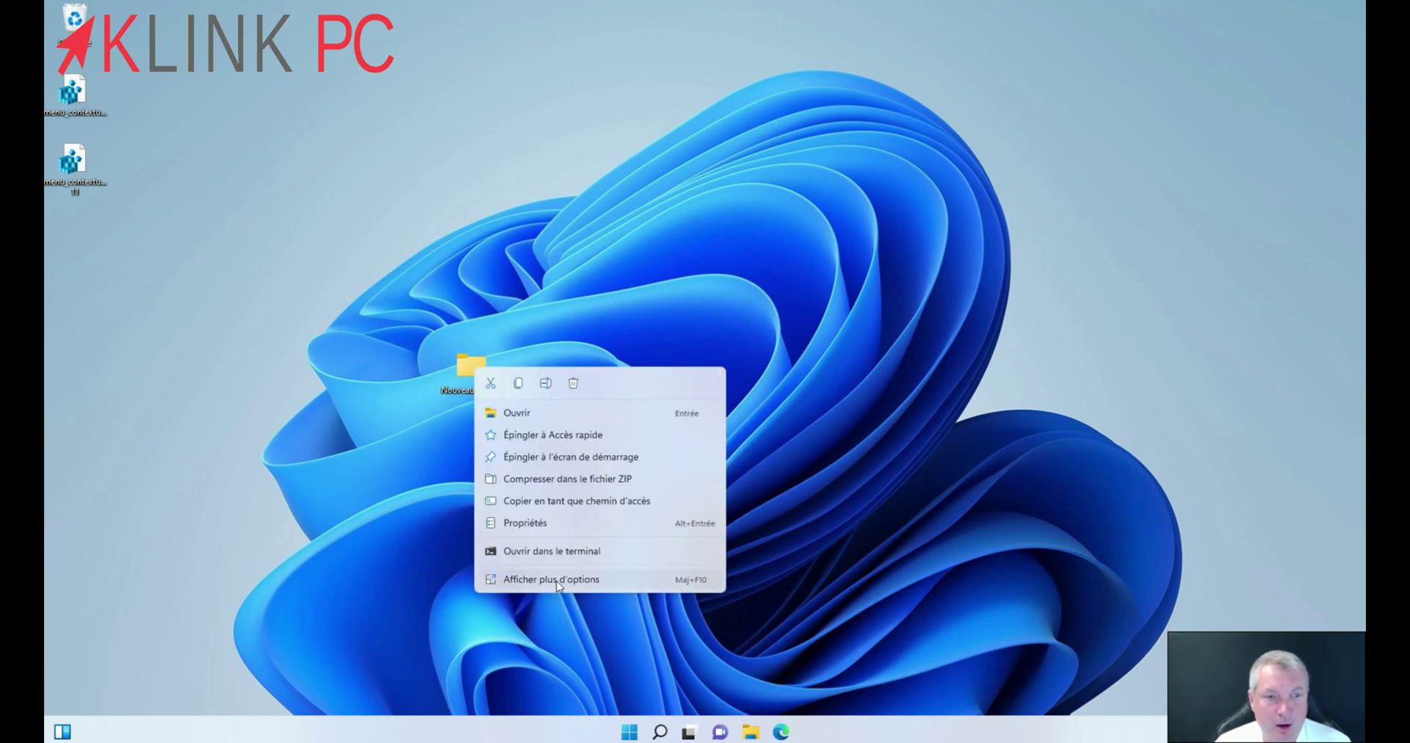
left_click(432, 630)
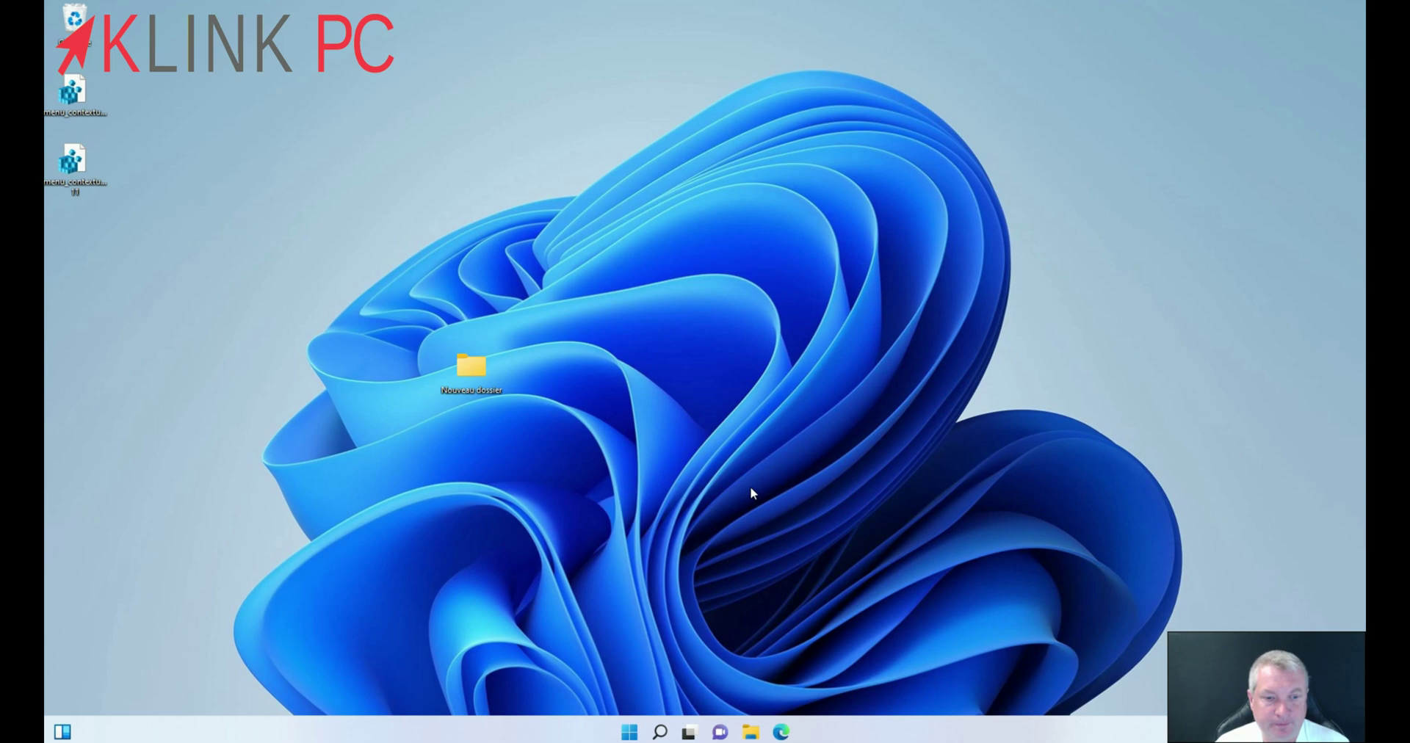
- Launch the Registry Editor with the regedit command and authorize it to make changes to the device
key("super+r")
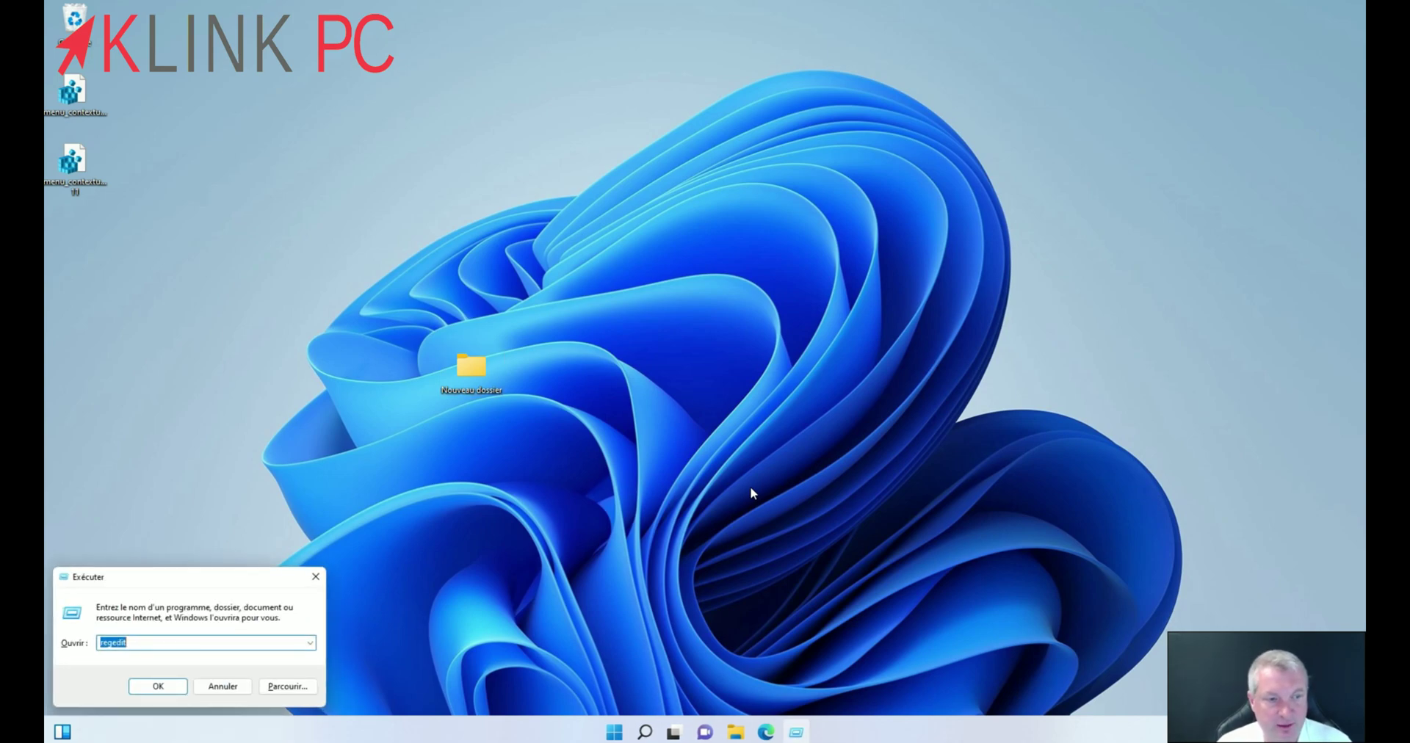
left_click(145, 640)
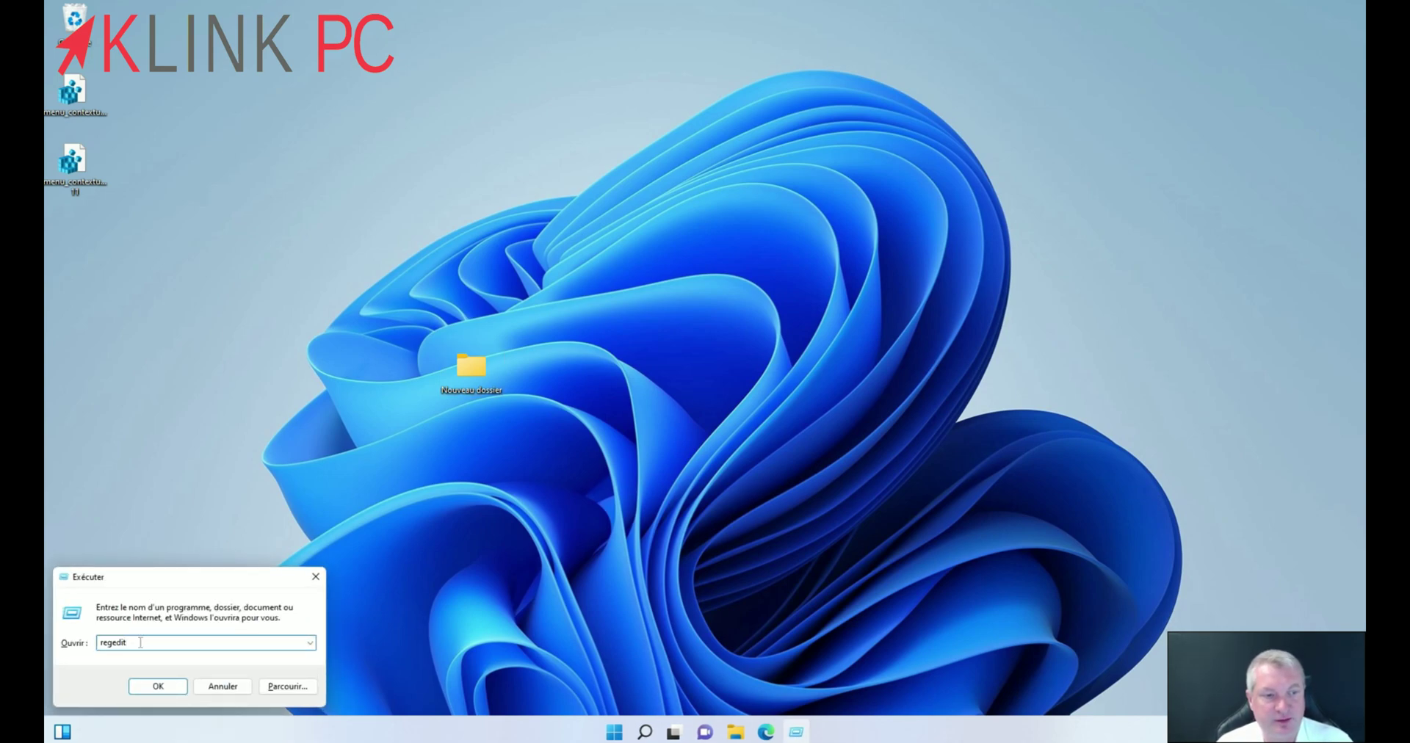
double_click(141, 642)
left_click(158, 686)
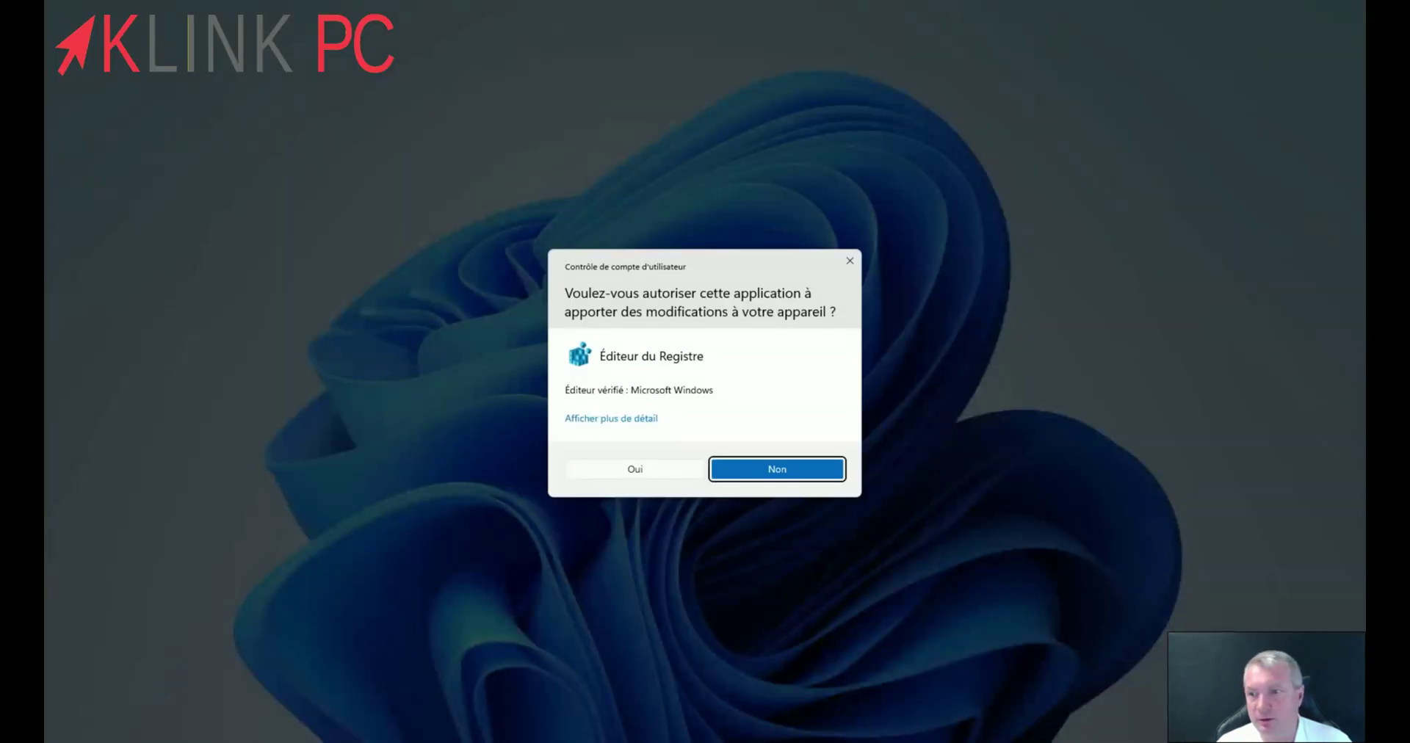
left_click(633, 470)
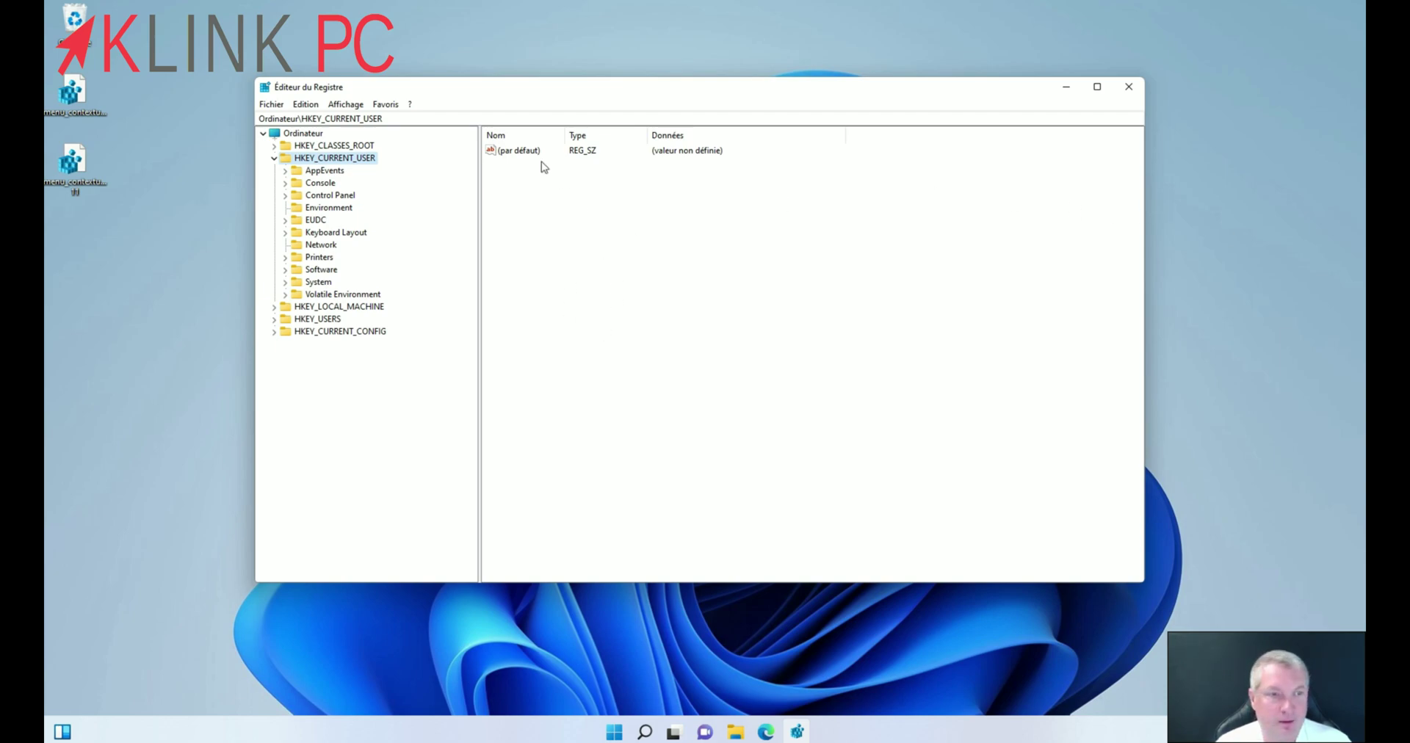
- Expand the registry tree to HKEY_CURRENT_USER\Software\Classes\CLSID and select the CLSID key
left_click(274, 158)
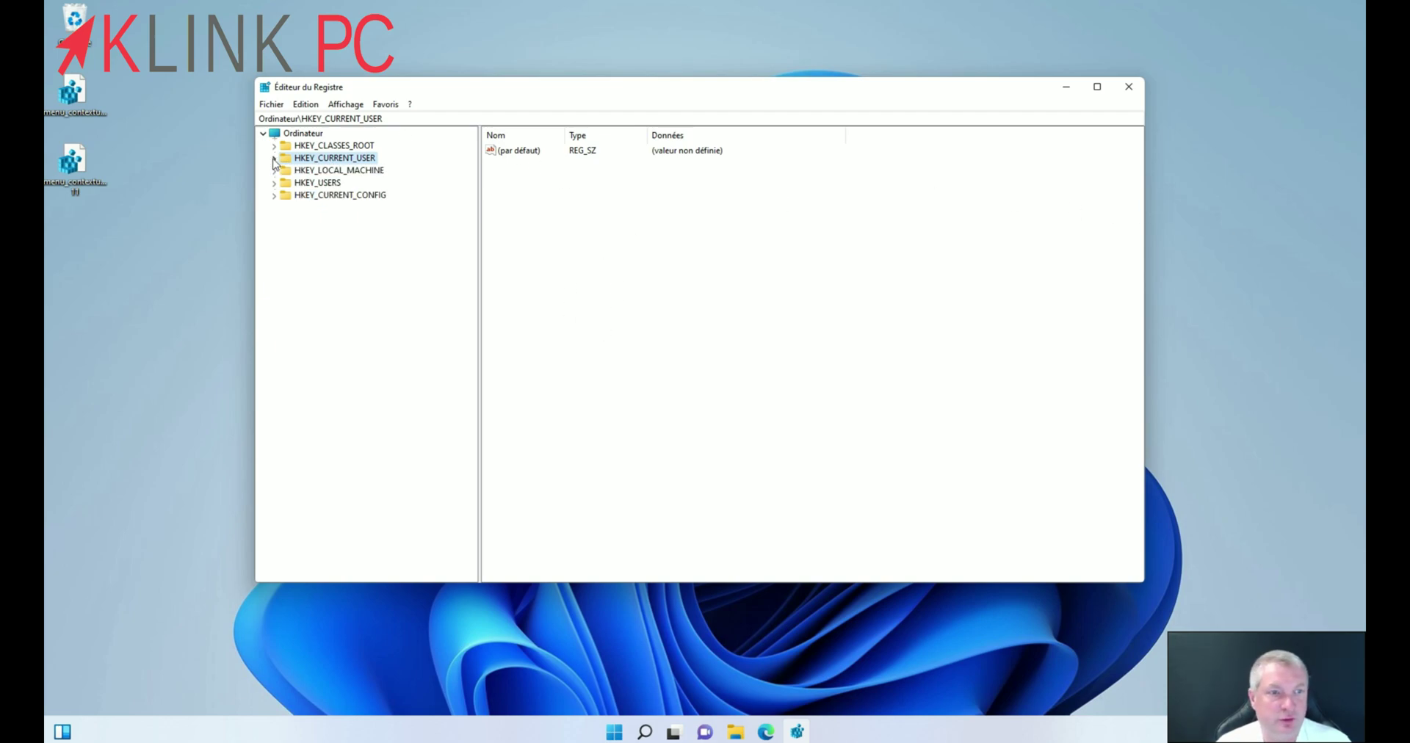
left_click(274, 159)
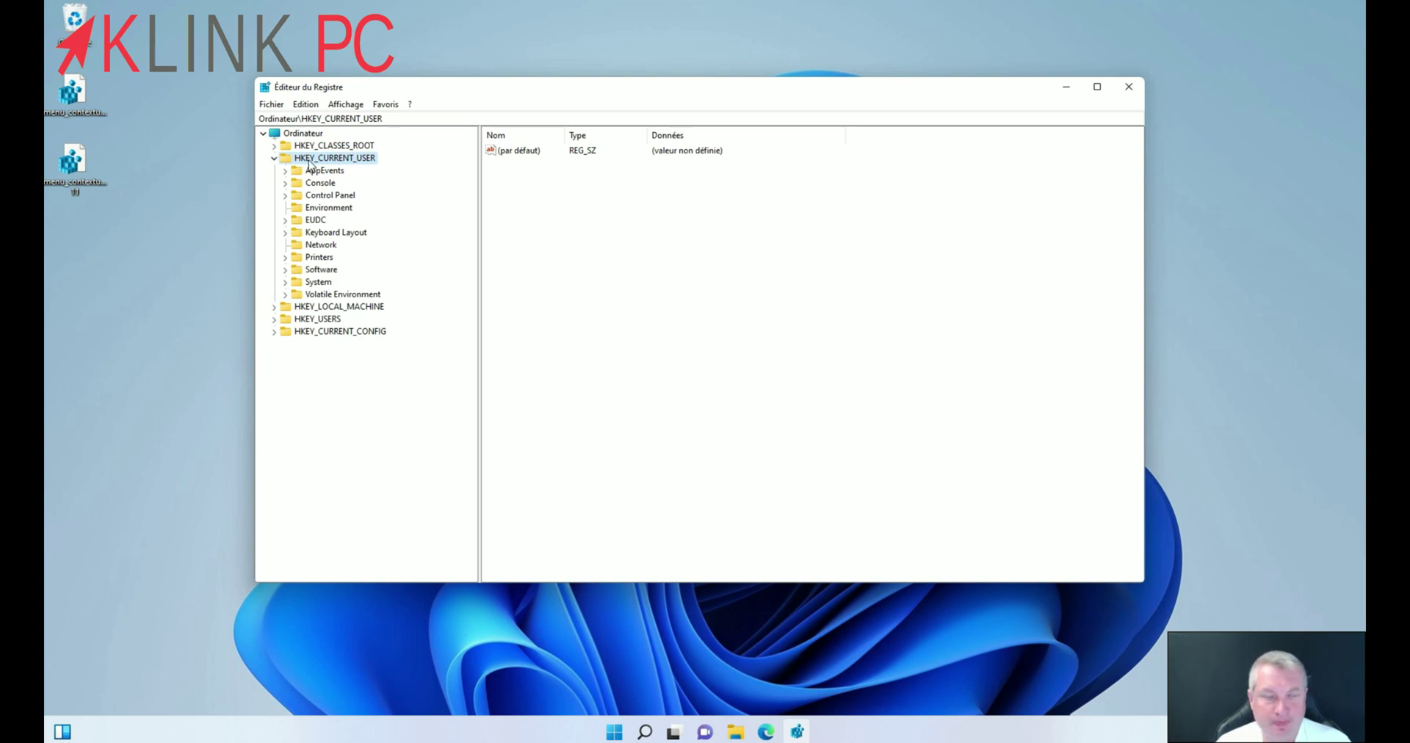
left_click(285, 270)
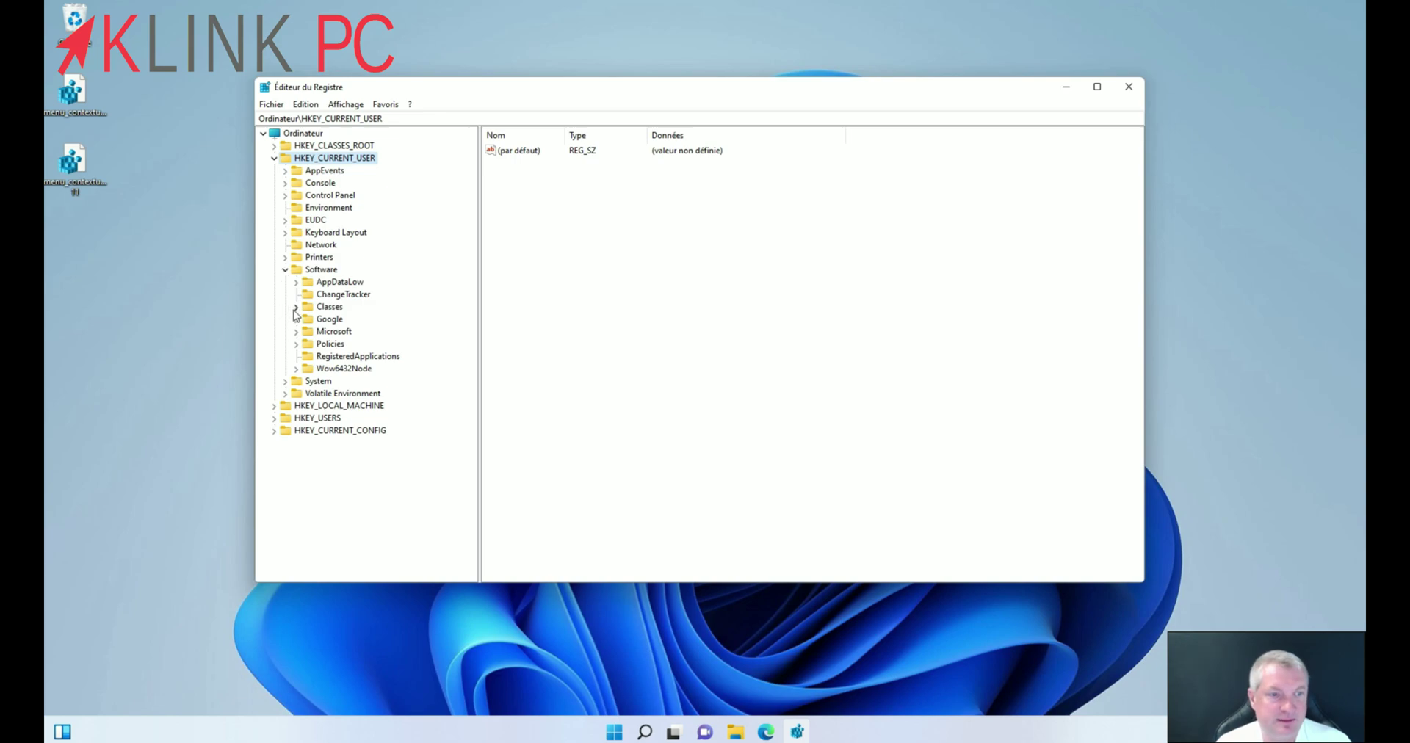
left_click(296, 307)
scroll(295, 314, "down", 20)
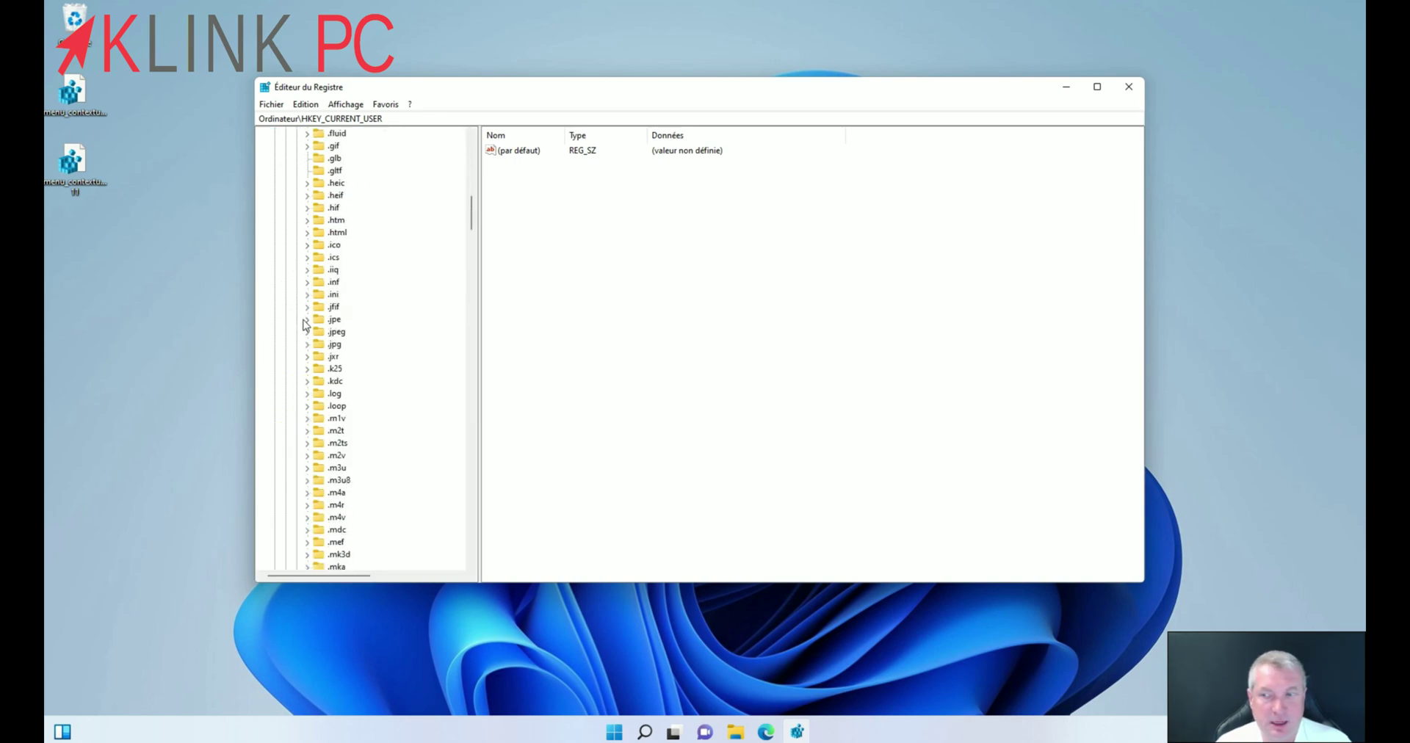
scroll(304, 326, "down", 20)
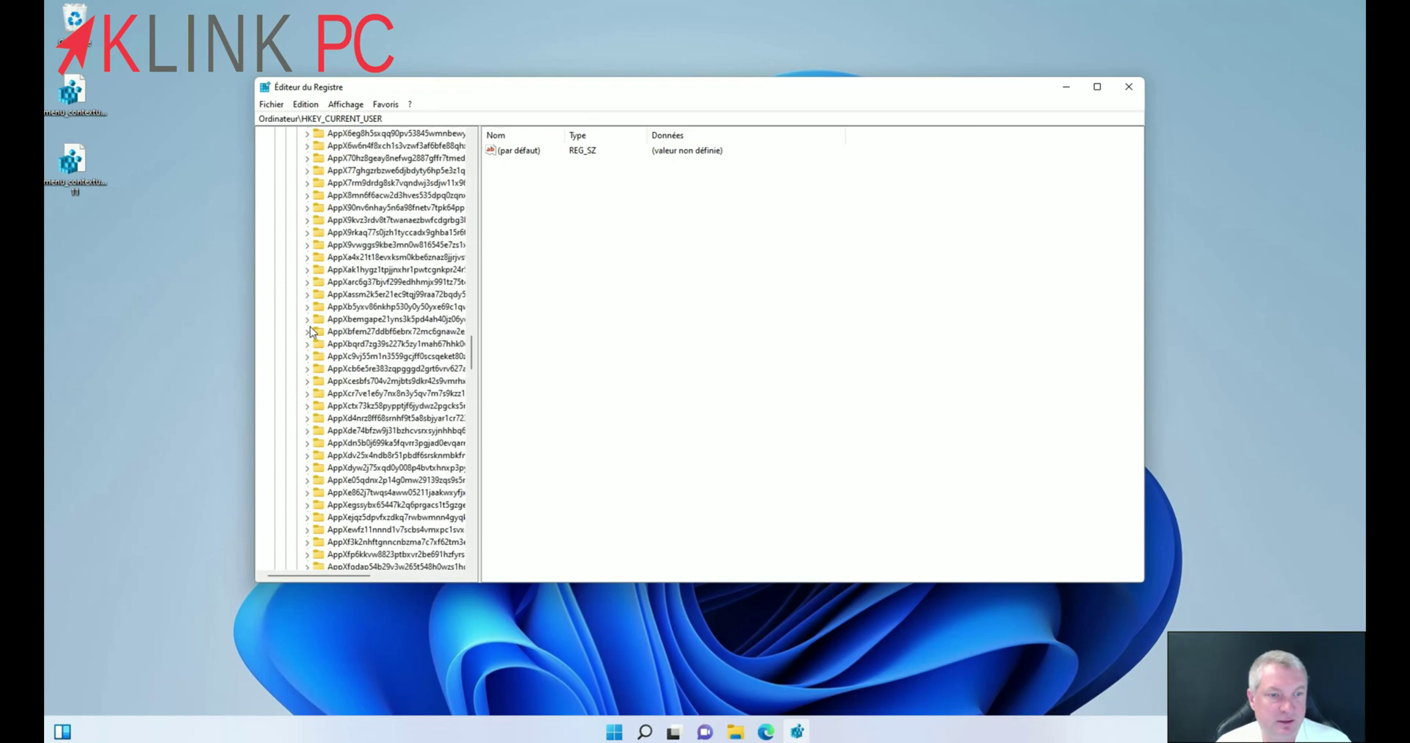
scroll(311, 332, "down", 20)
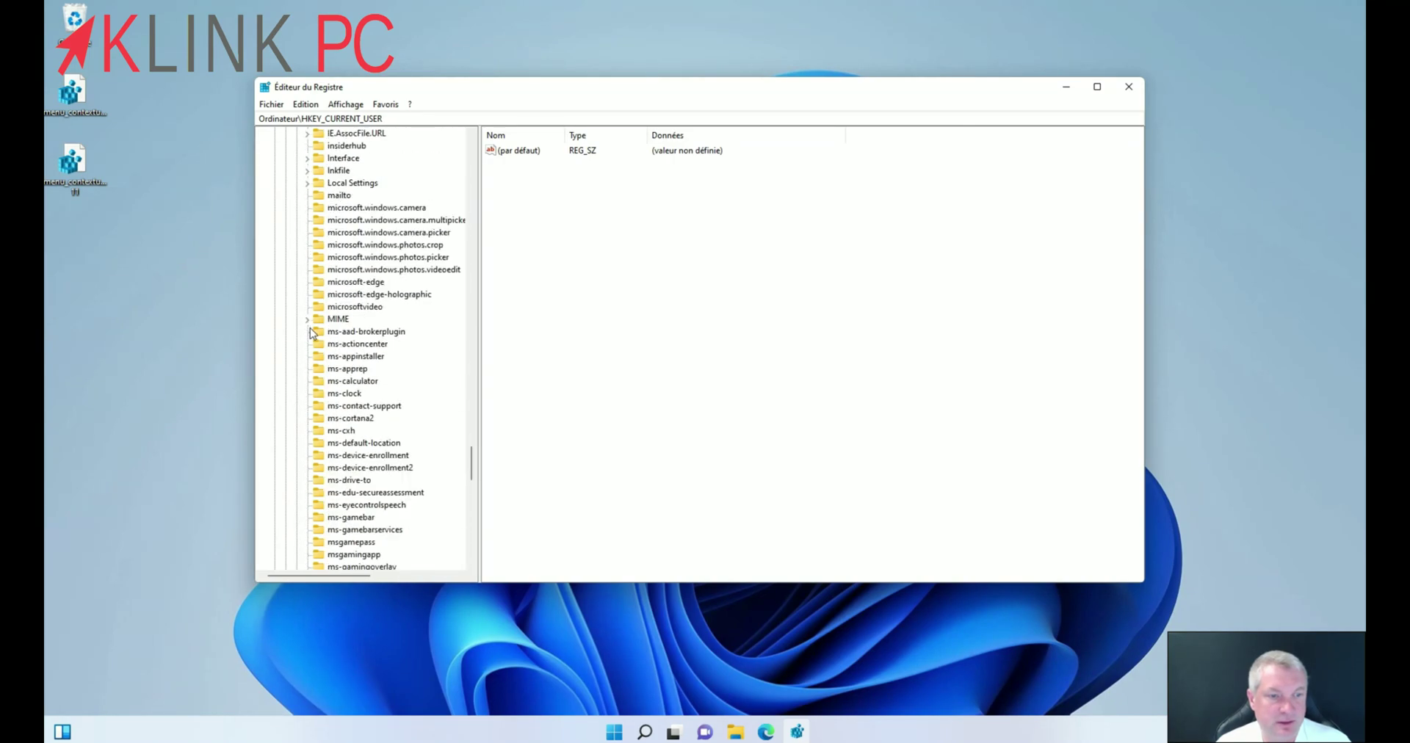
scroll(312, 332, "up", 6)
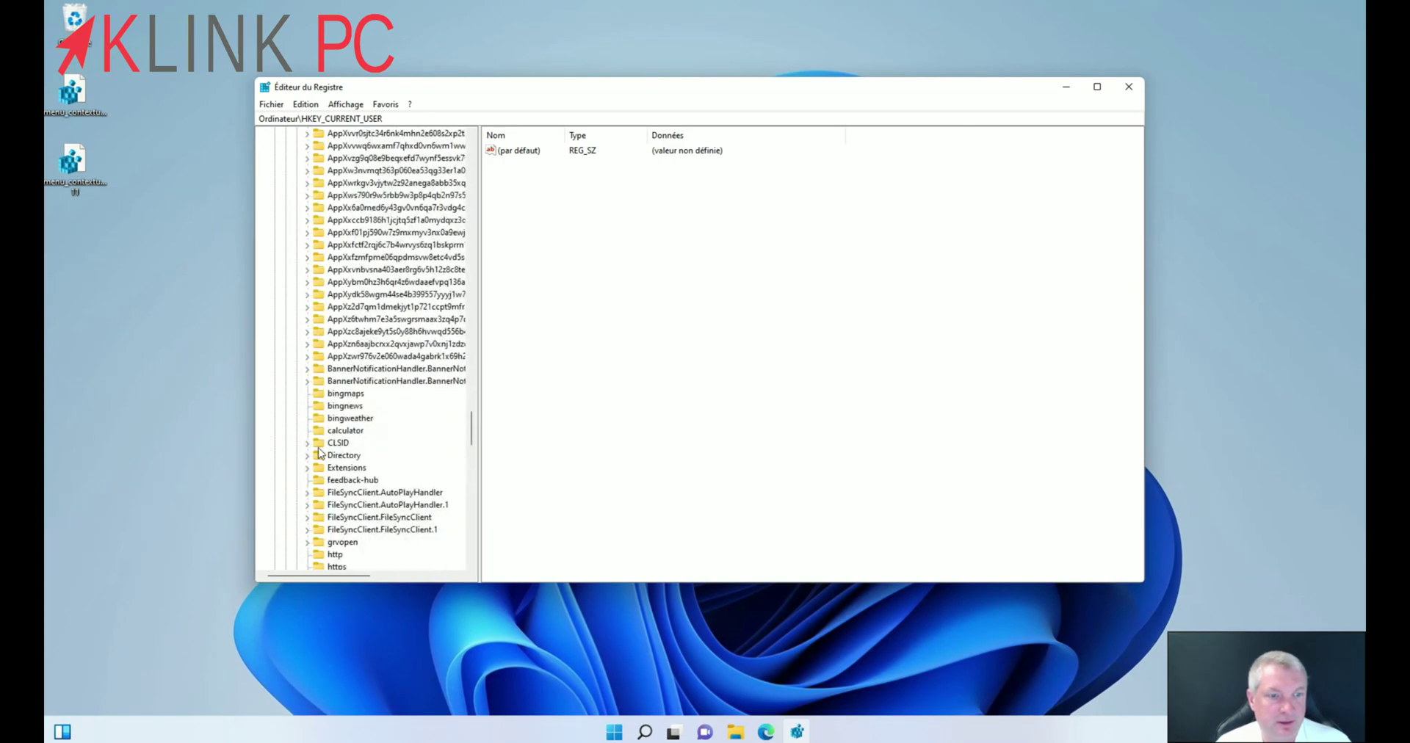
left_click(307, 443)
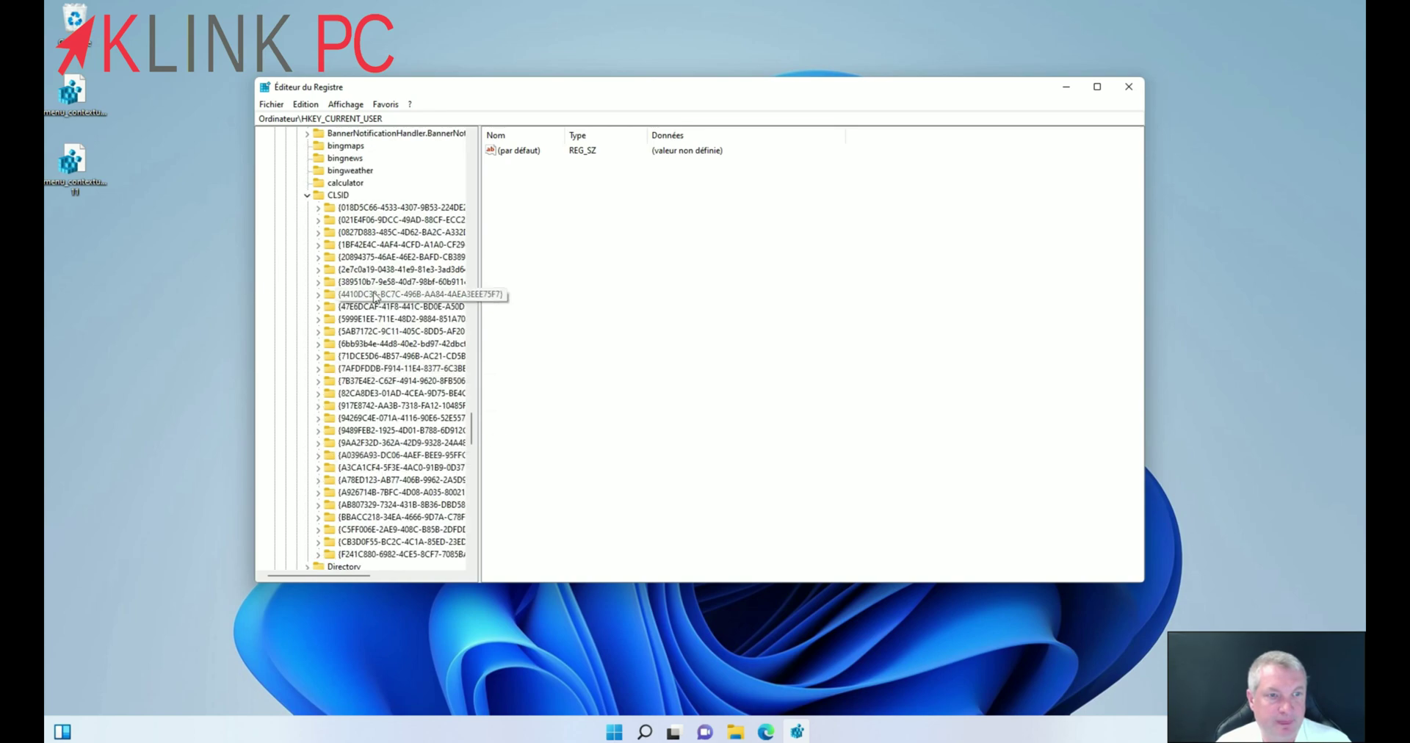
left_click(342, 197)
scroll(397, 455, "down", 1)
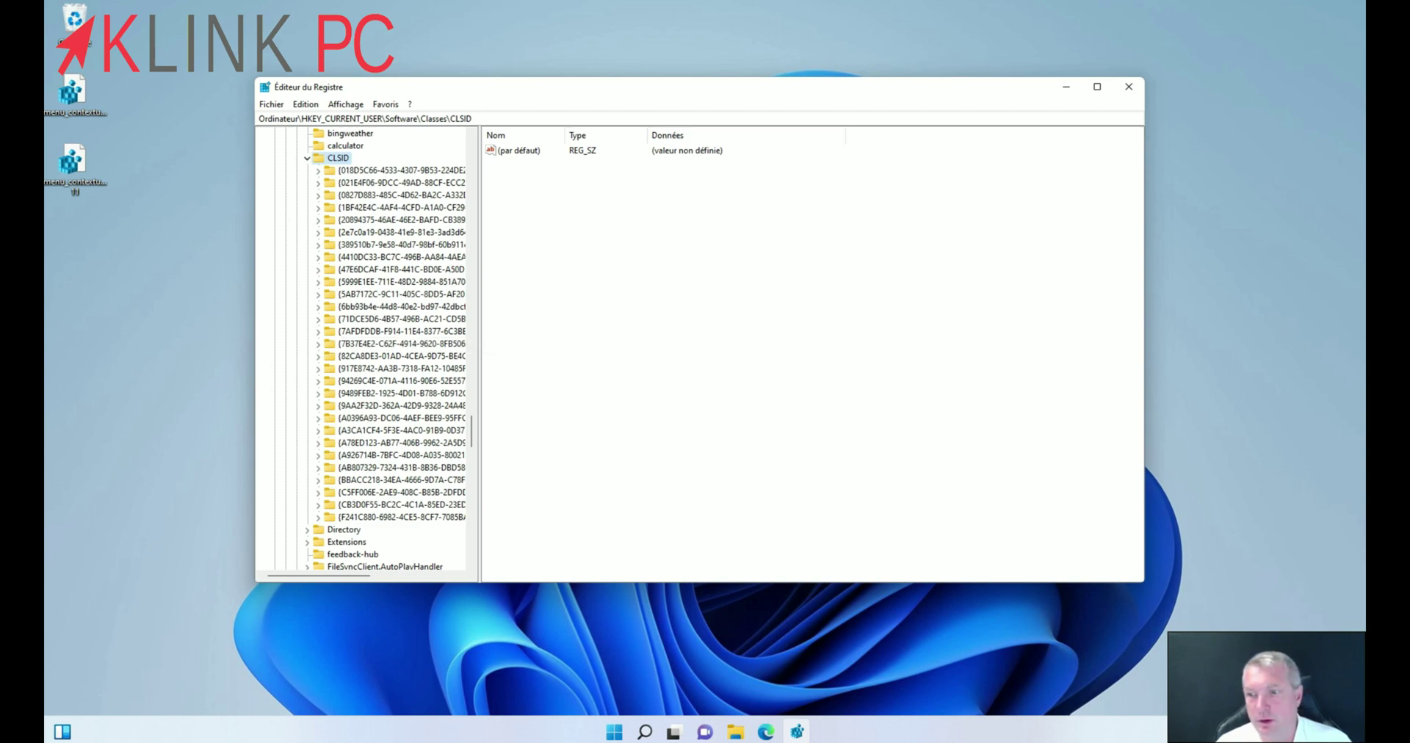
- Create a new key under CLSID named {86ca1aa0-34aa-4e8b-a509-50c905bae2a2}
right_click(332, 159)
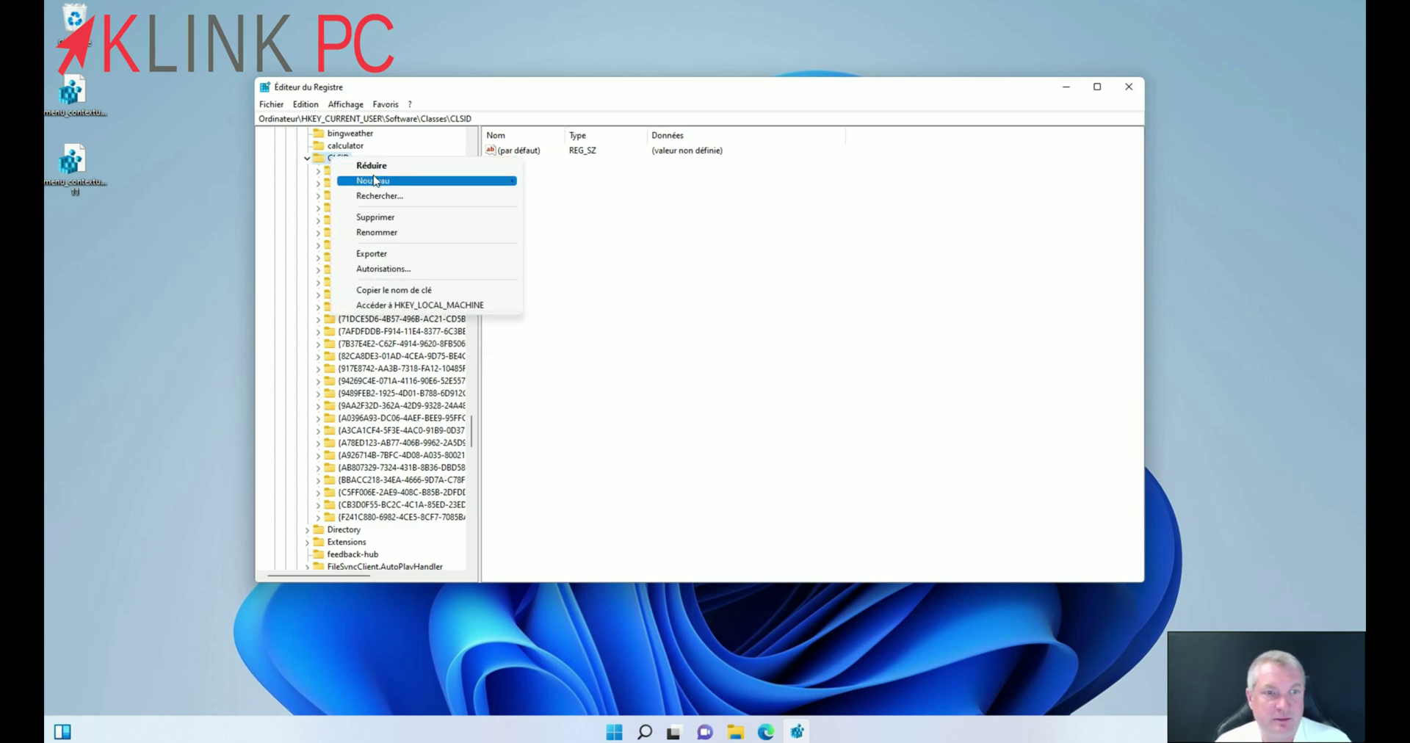
mouse_move(441, 180)
left_click(606, 189)
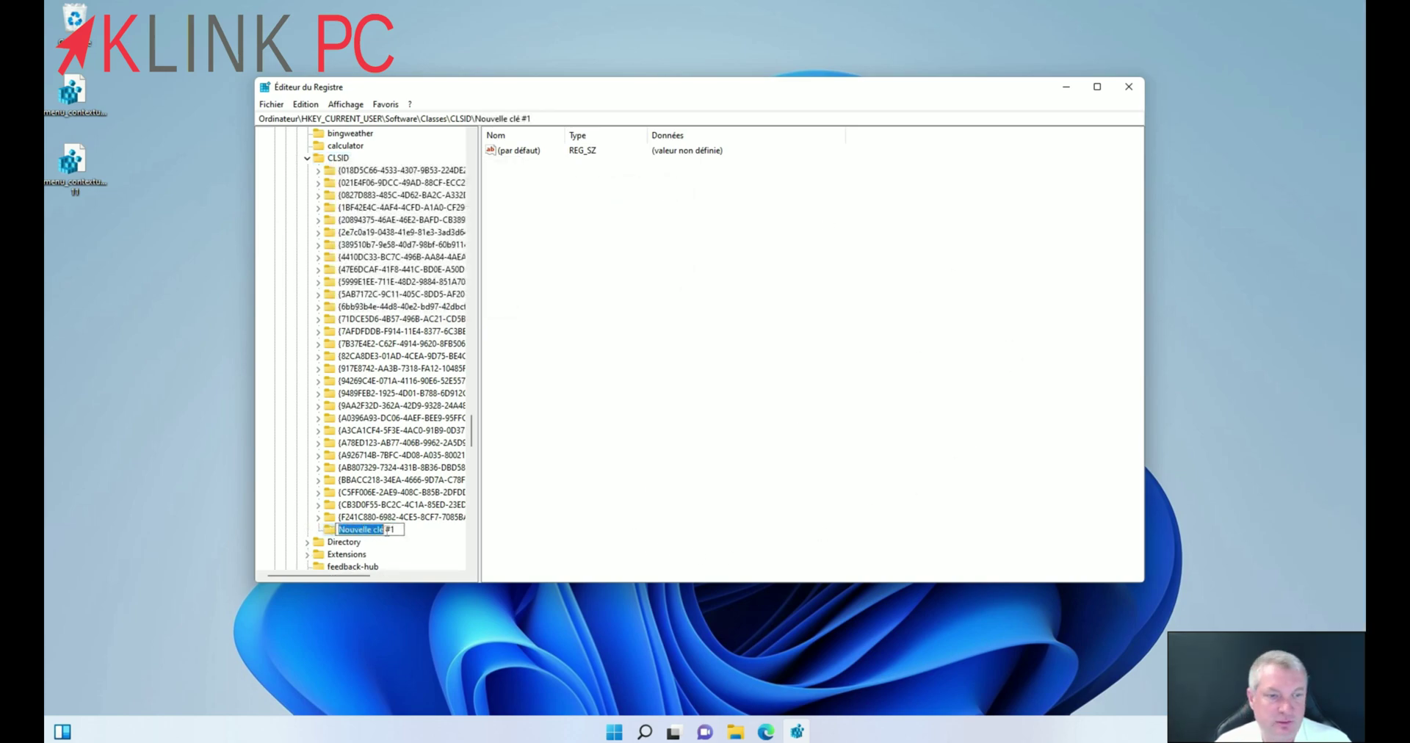
key("ctrl+v")
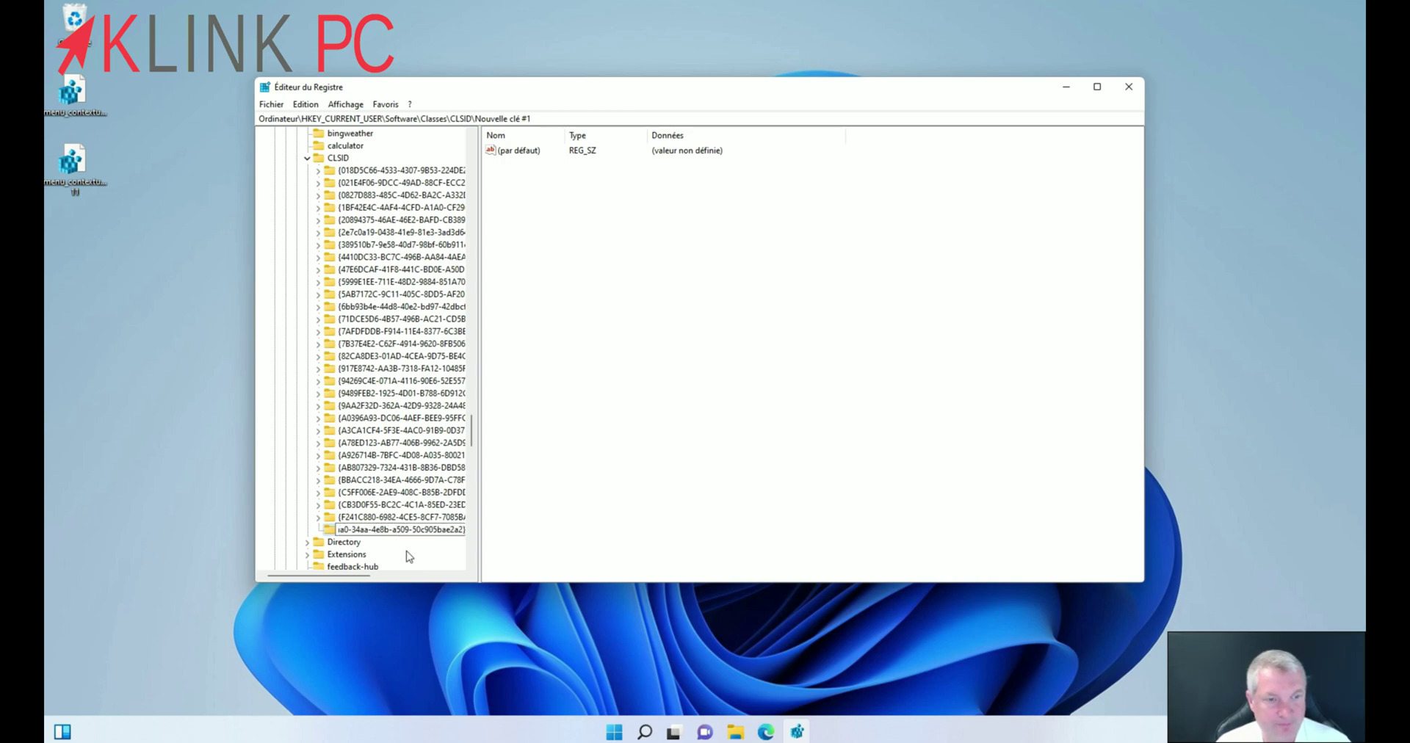
key("Return")
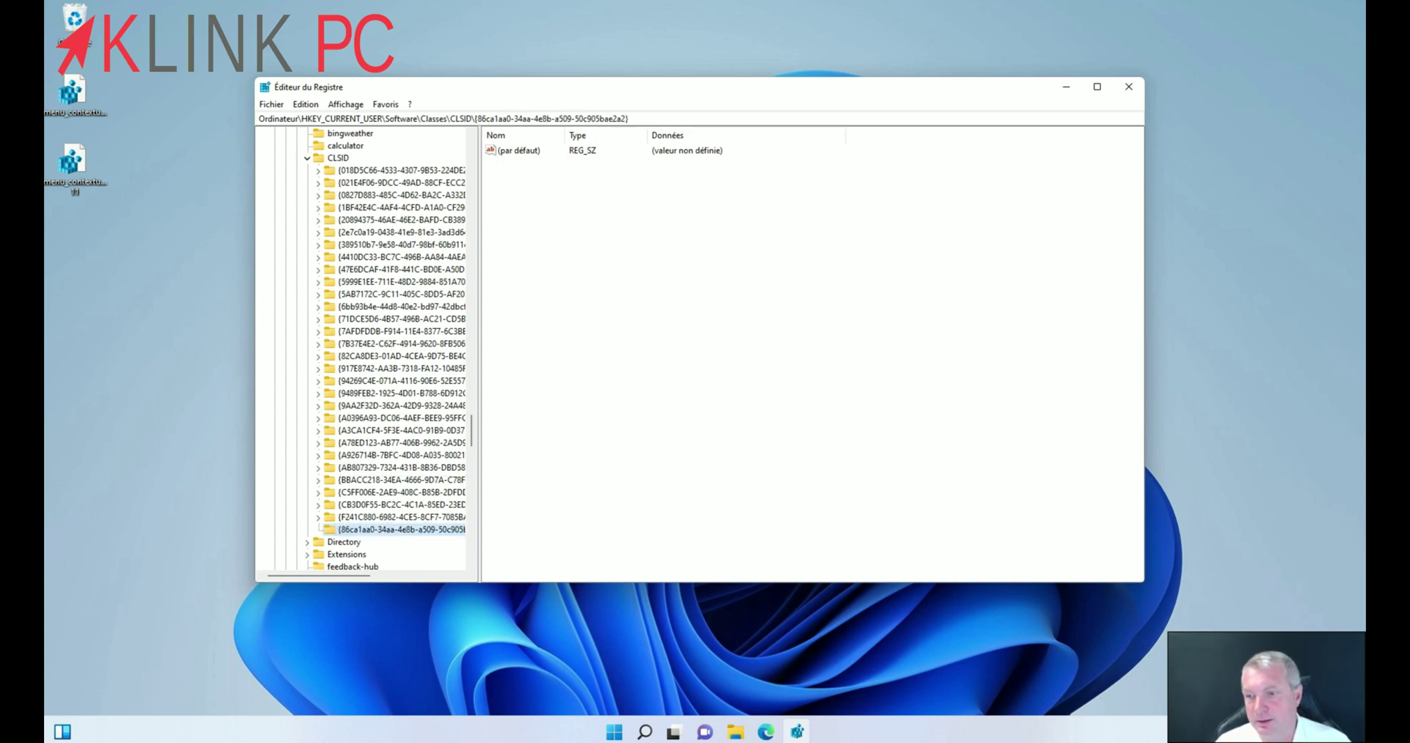
- Create a subkey named InprocServer32 inside the {86ca1aa0-34aa-4e8b-a509-50c905bae2a2} key
left_click(359, 529)
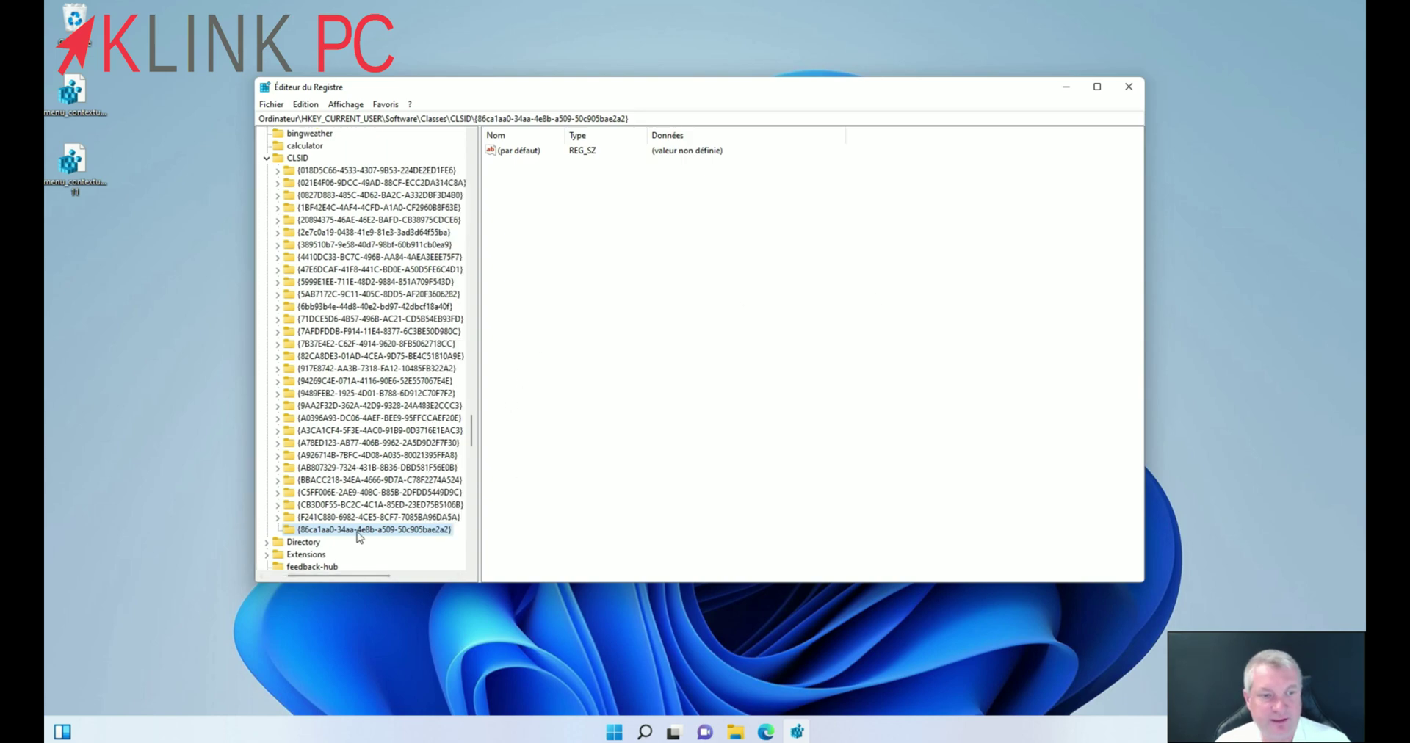
right_click(553, 288)
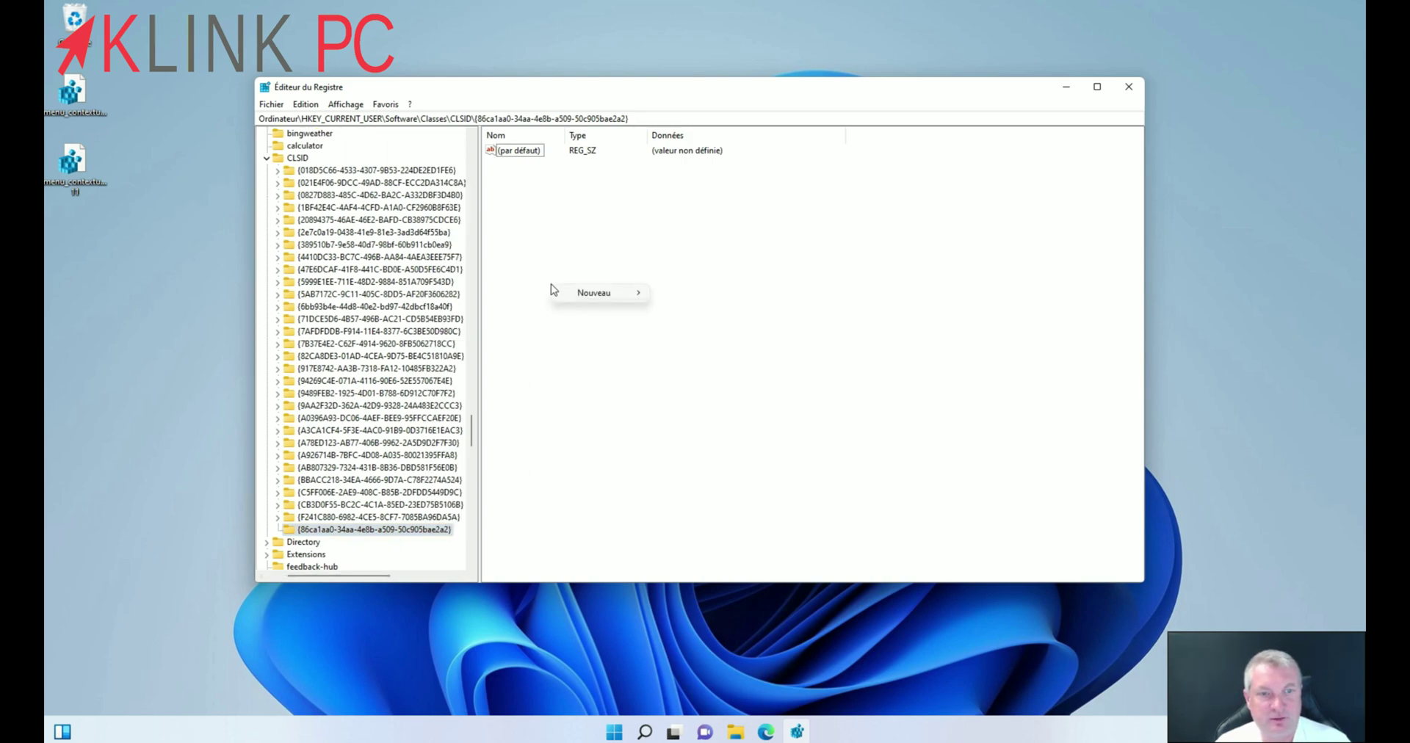
mouse_move(602, 291)
left_click(693, 294)
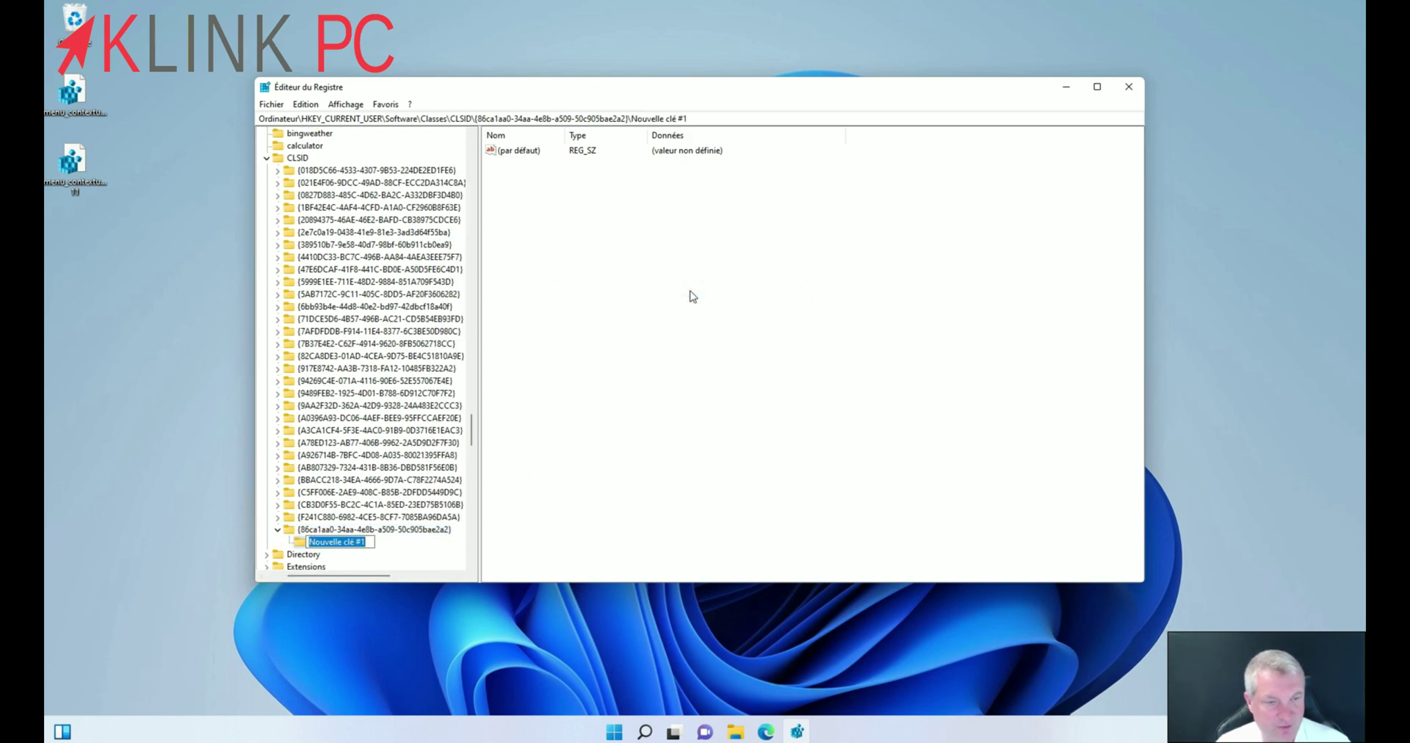
type("InprocServer32")
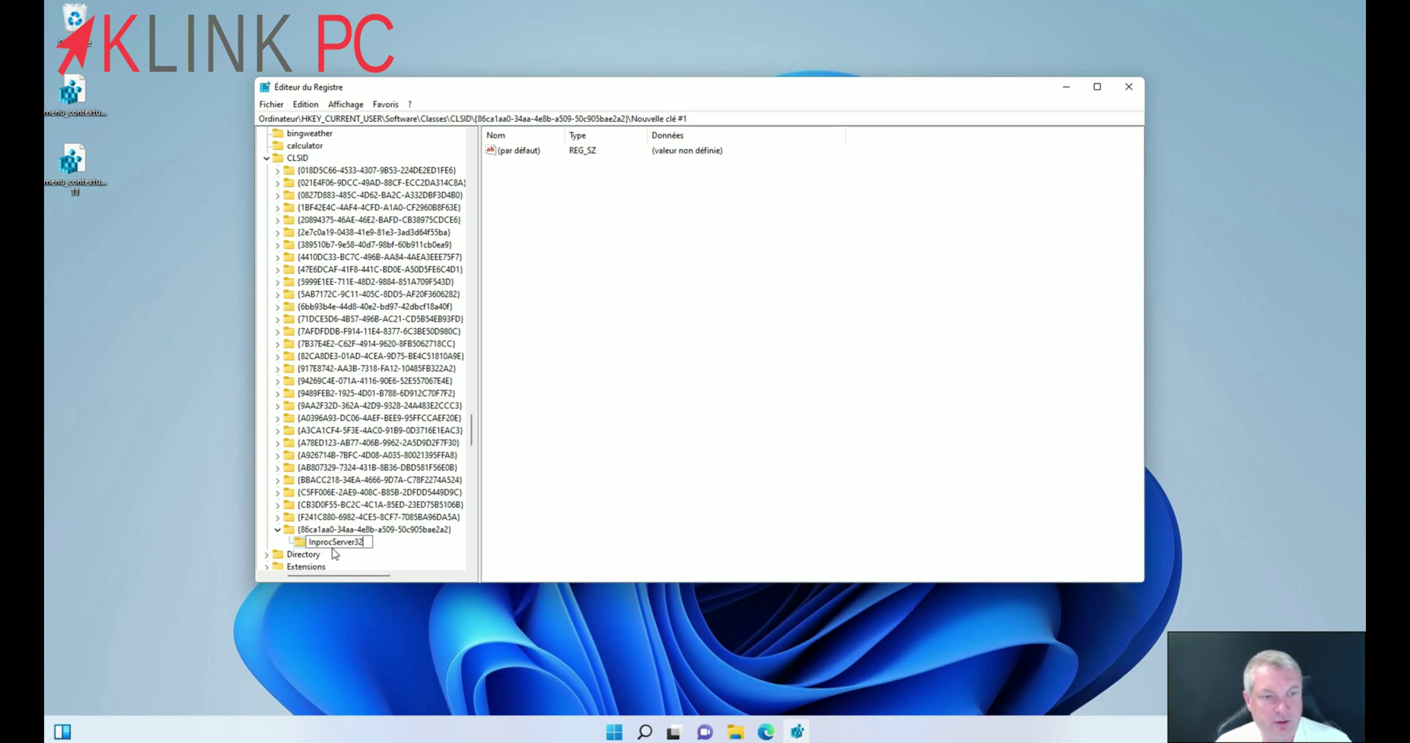
left_click(617, 535)
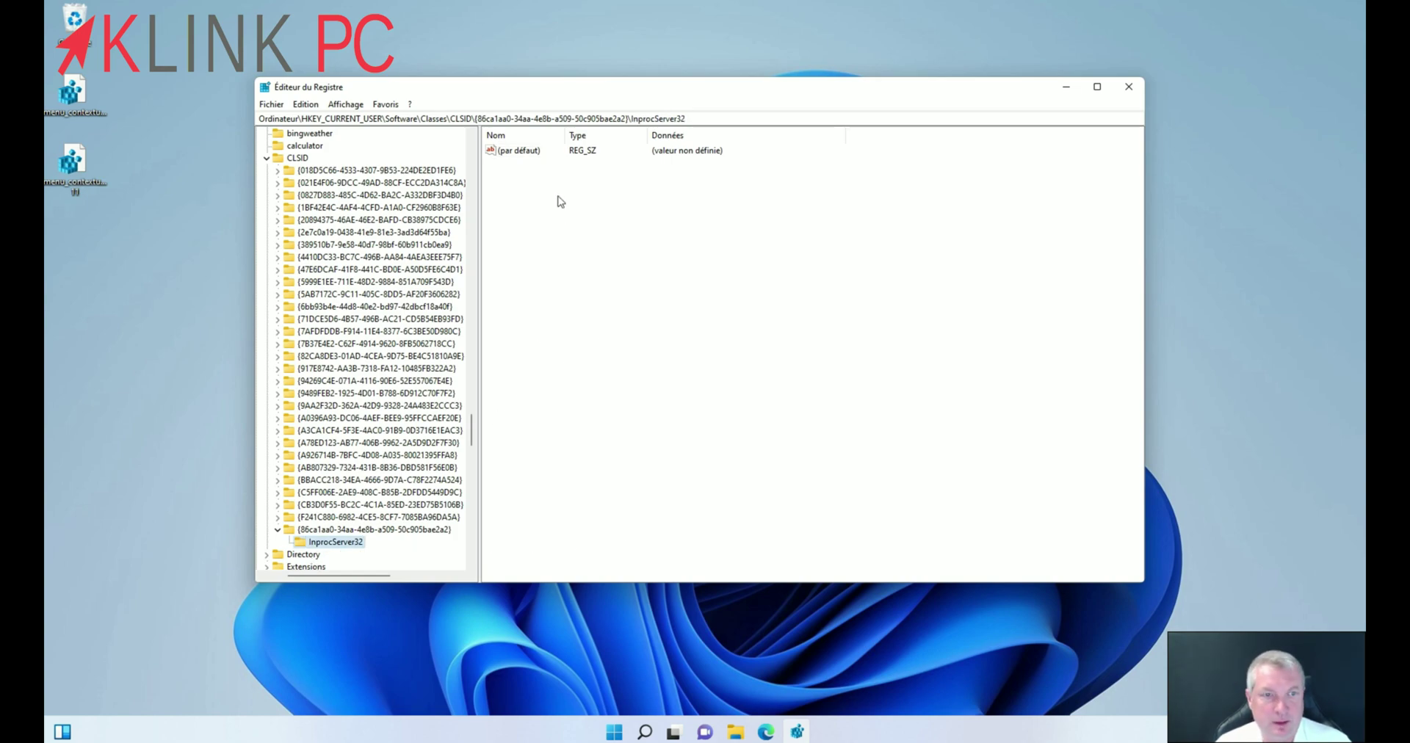
- Set the default string value of InprocServer32 to empty data and close the Registry Editor
left_click(542, 152)
double_click(541, 152)
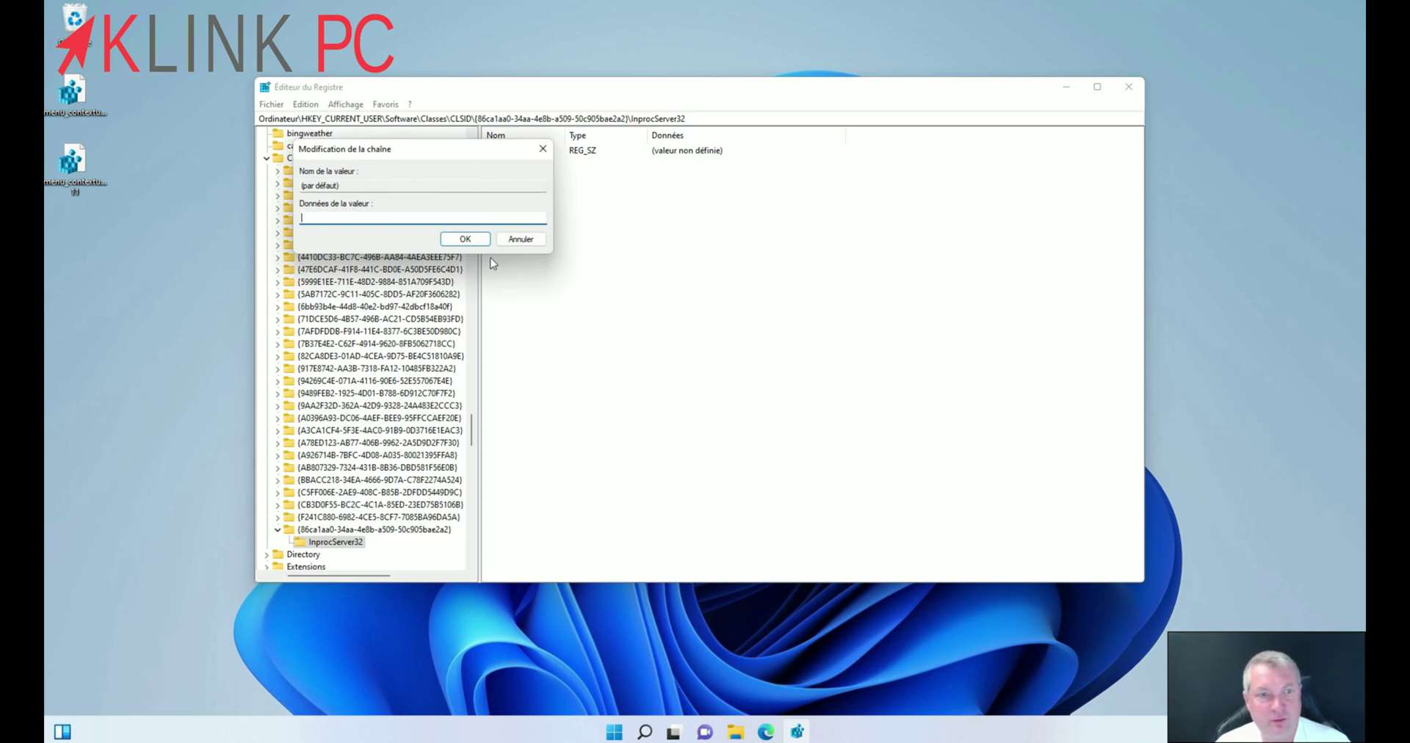
left_click(477, 239)
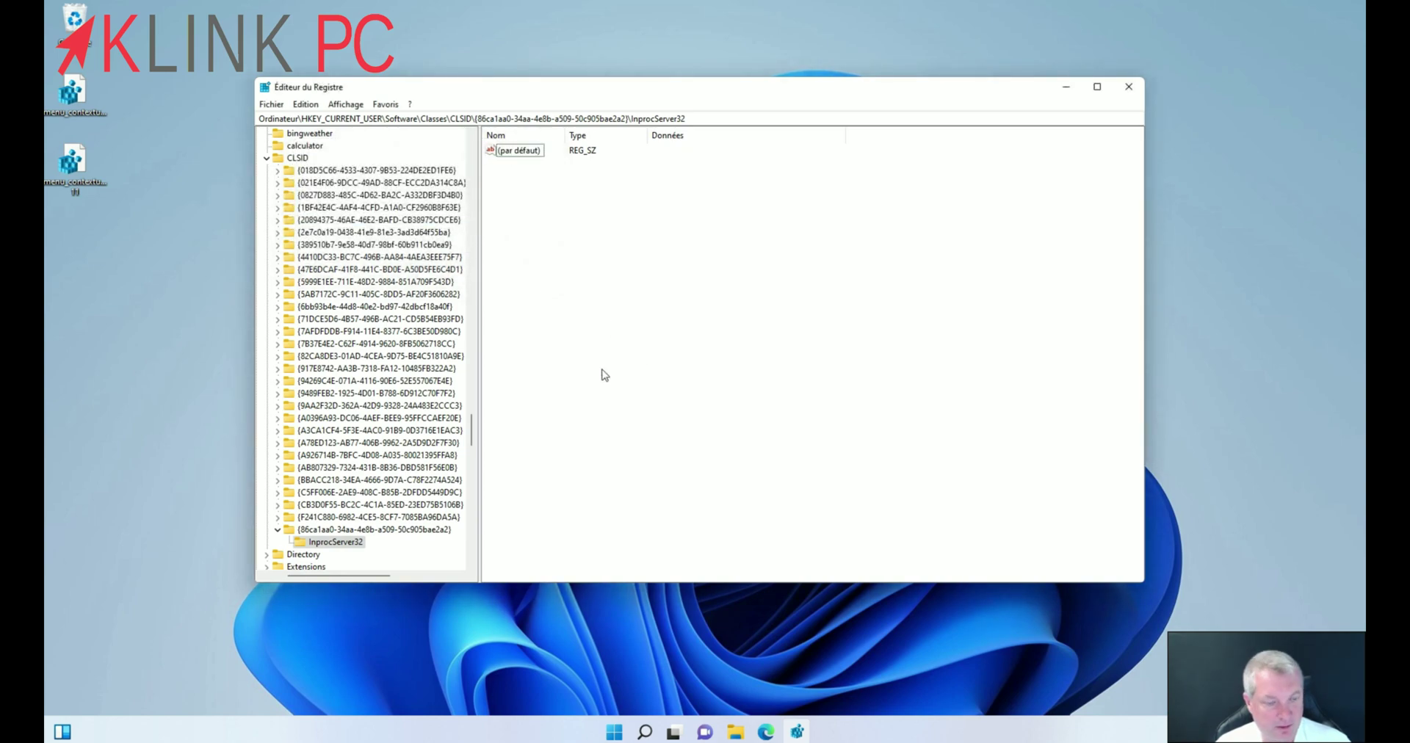
left_click(1129, 87)
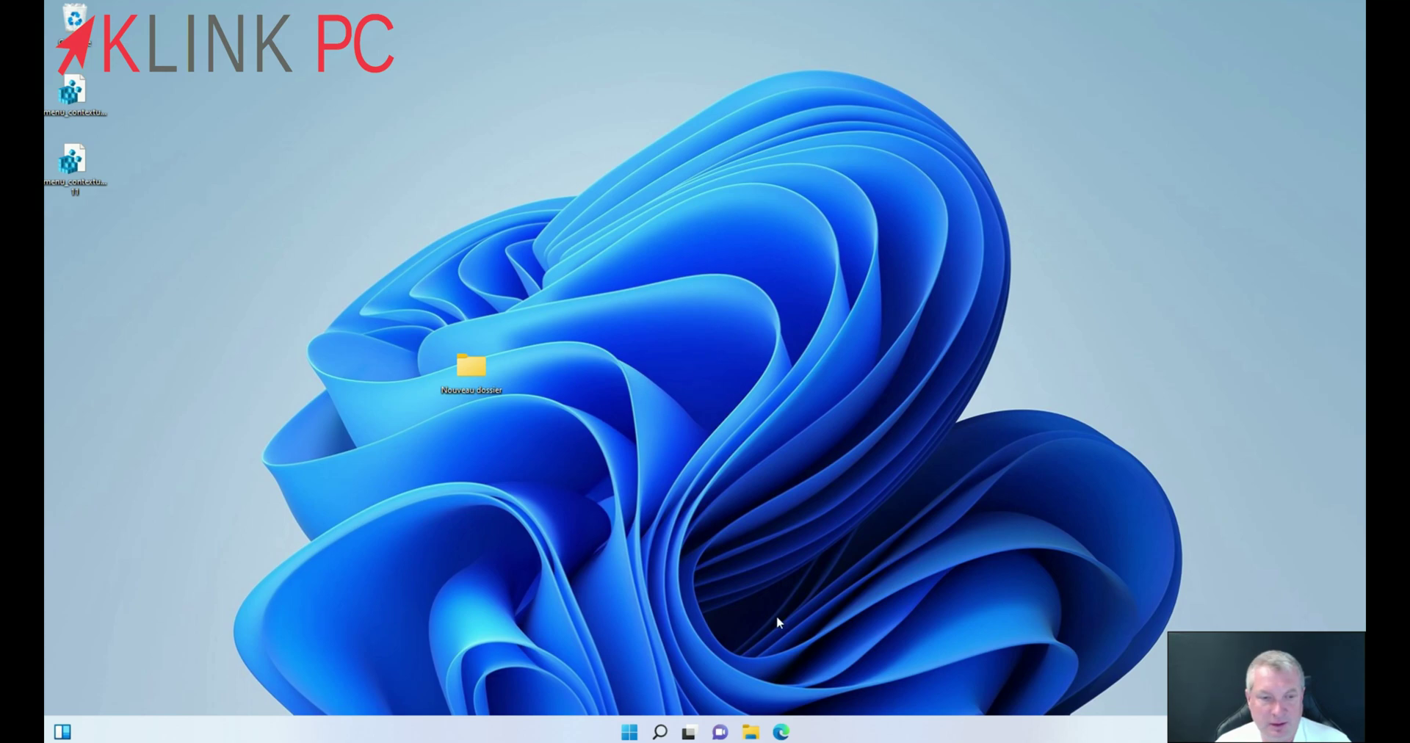
- Restart the computer
left_click(629, 731)
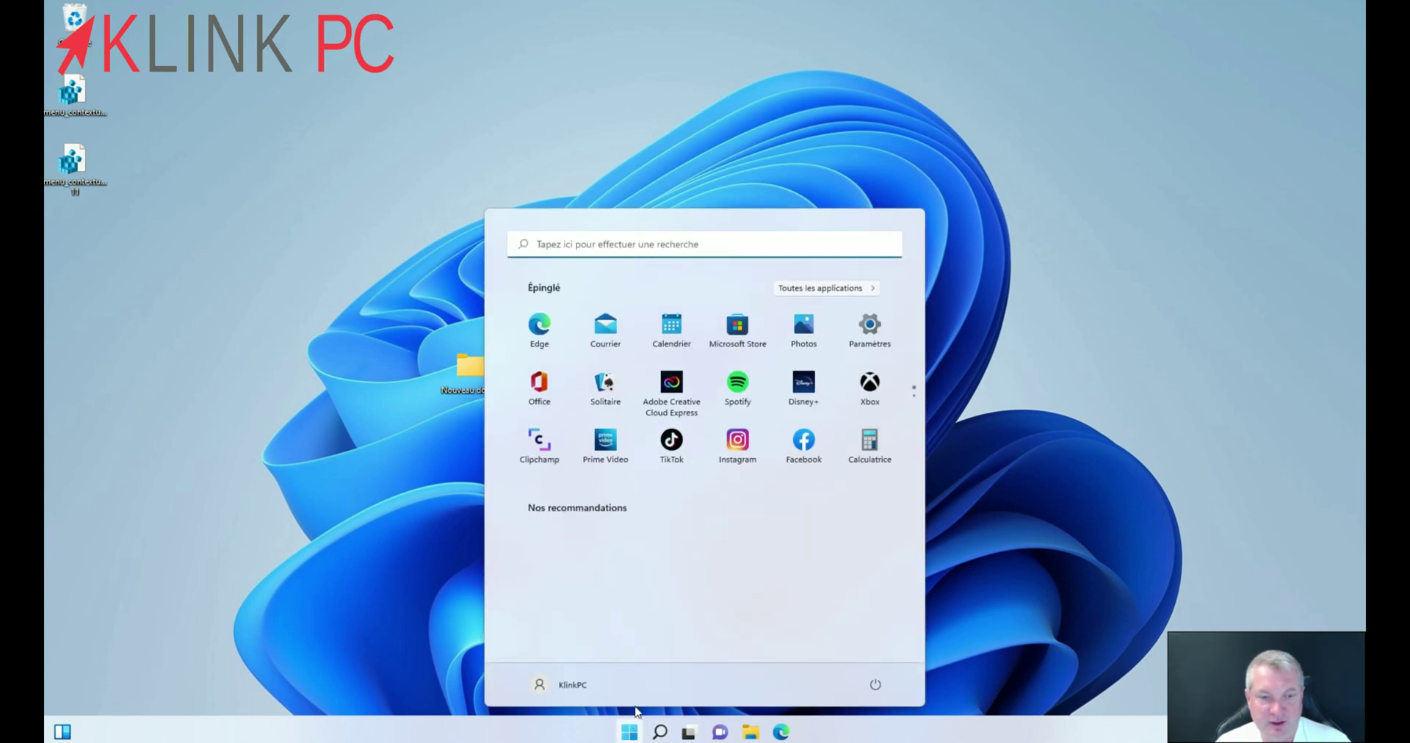
left_click(875, 685)
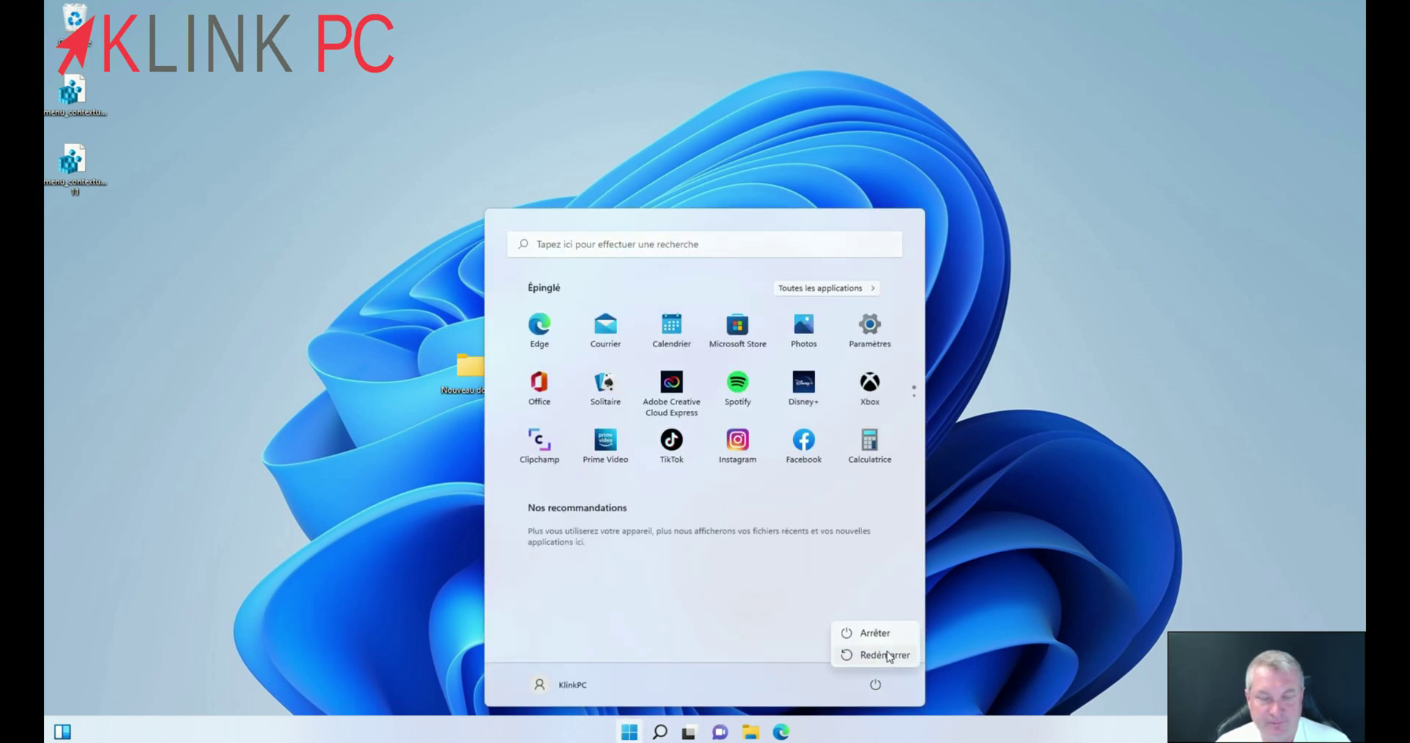
left_click(893, 651)
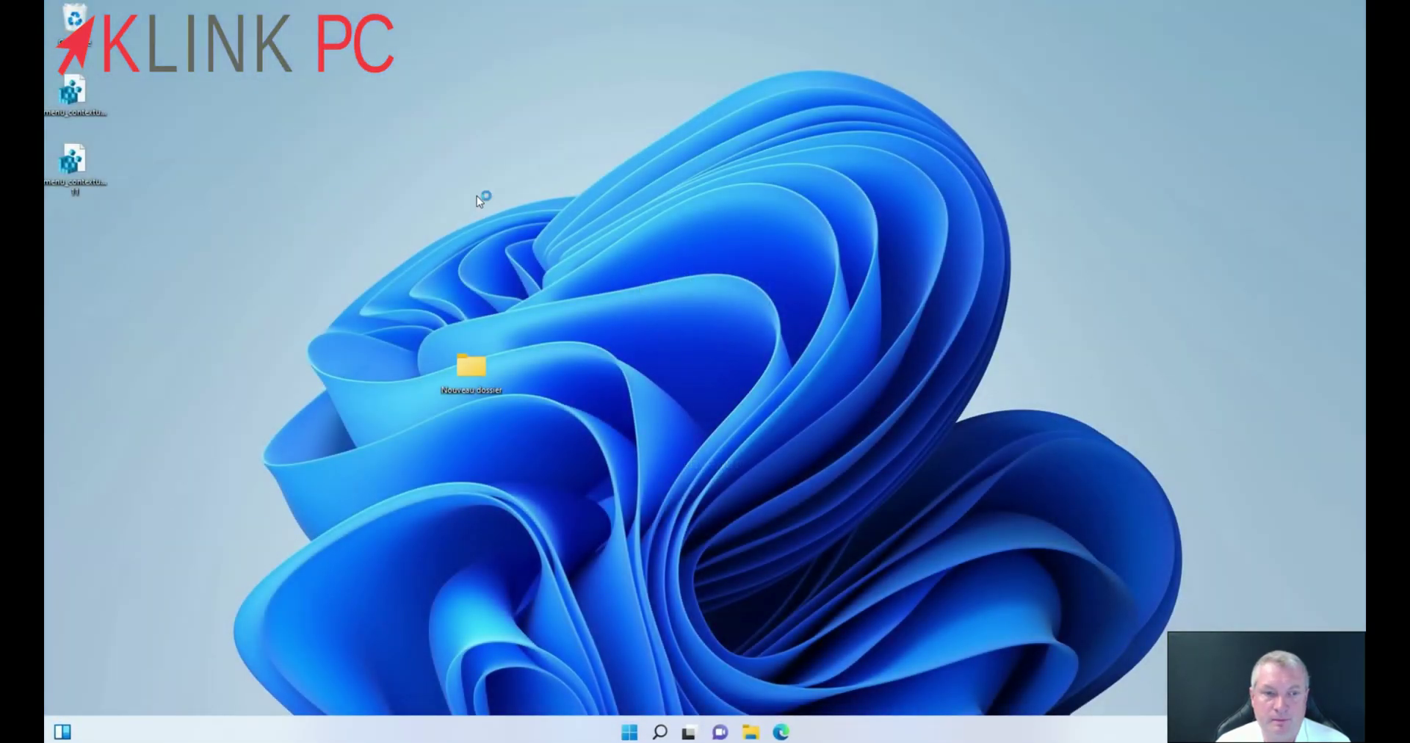
- Check which context menu opens for the Nouveau dossier folder on the desktop, and dismiss it
right_click(468, 365)
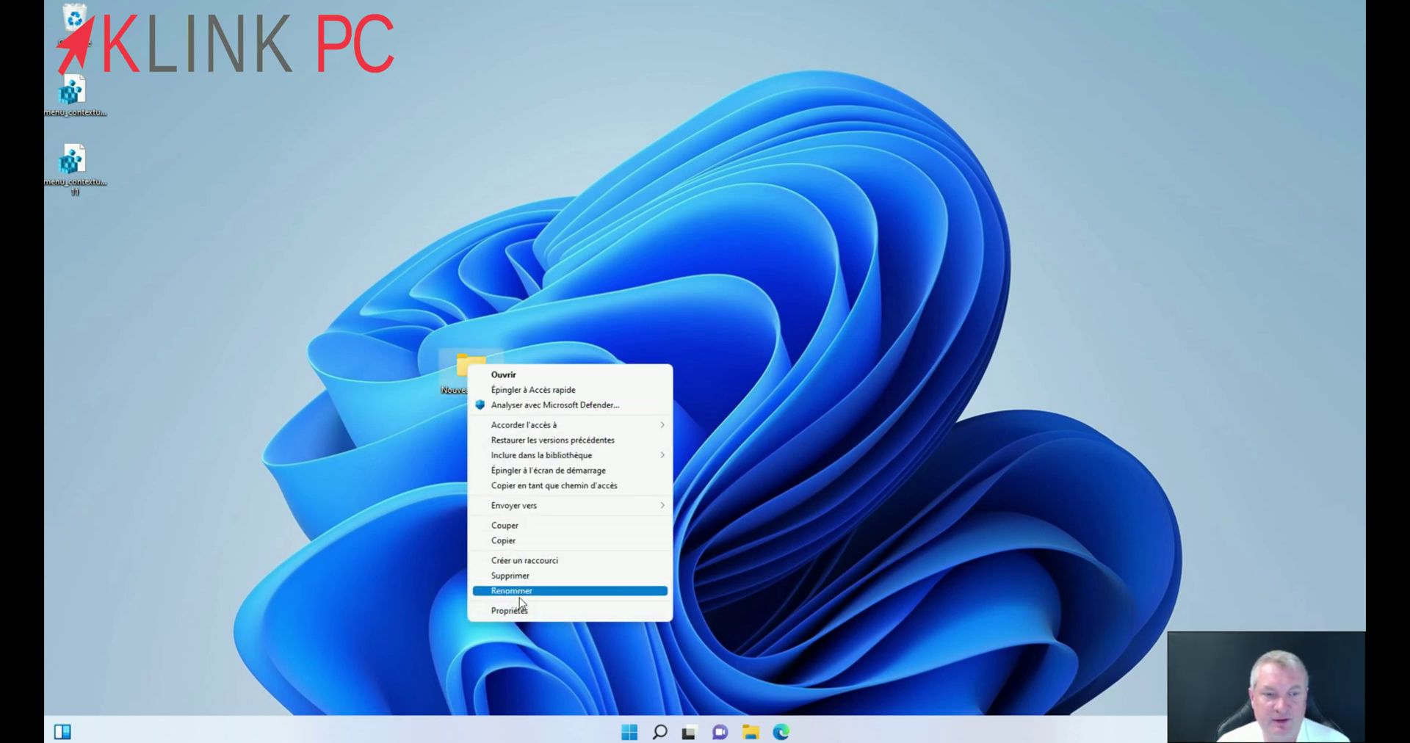
left_click(840, 372)
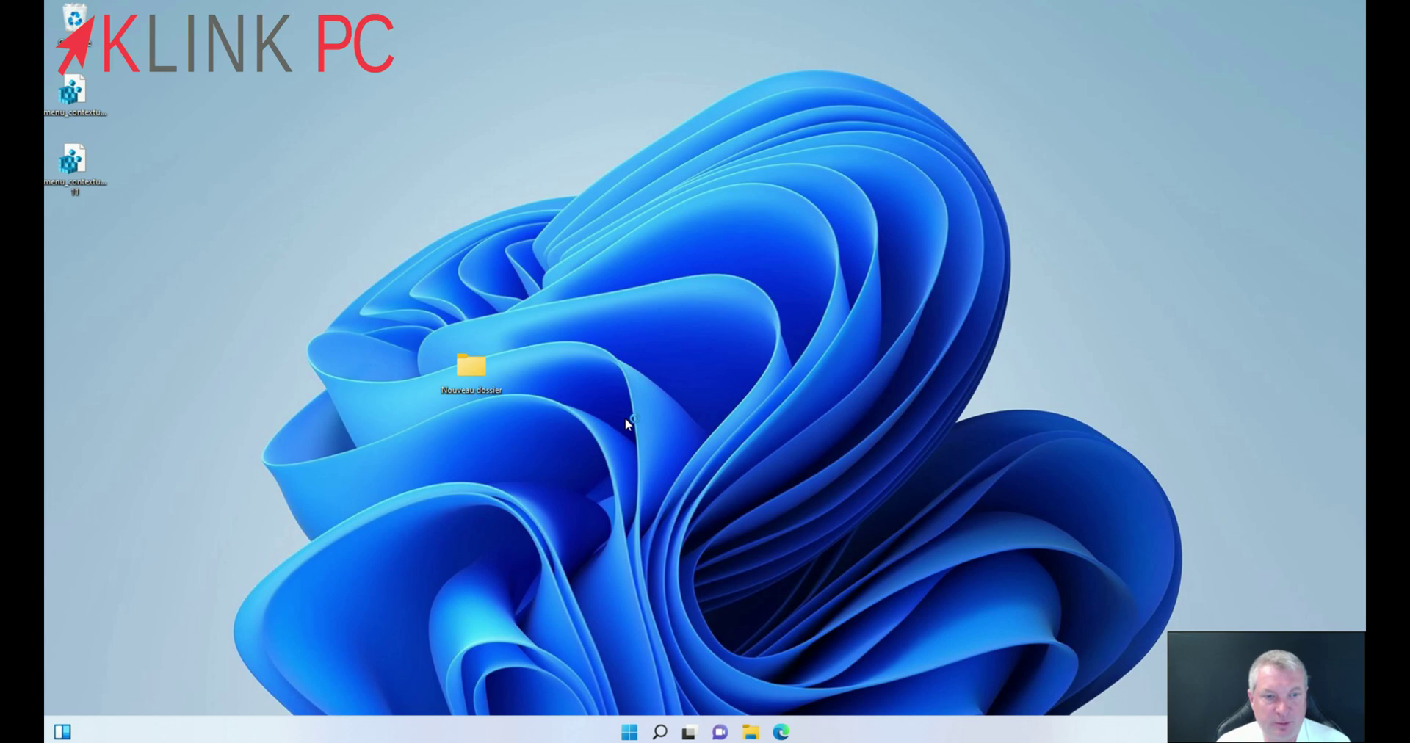
- Open the Registry Editor and authorise it to make changes to the device
key("super+r")
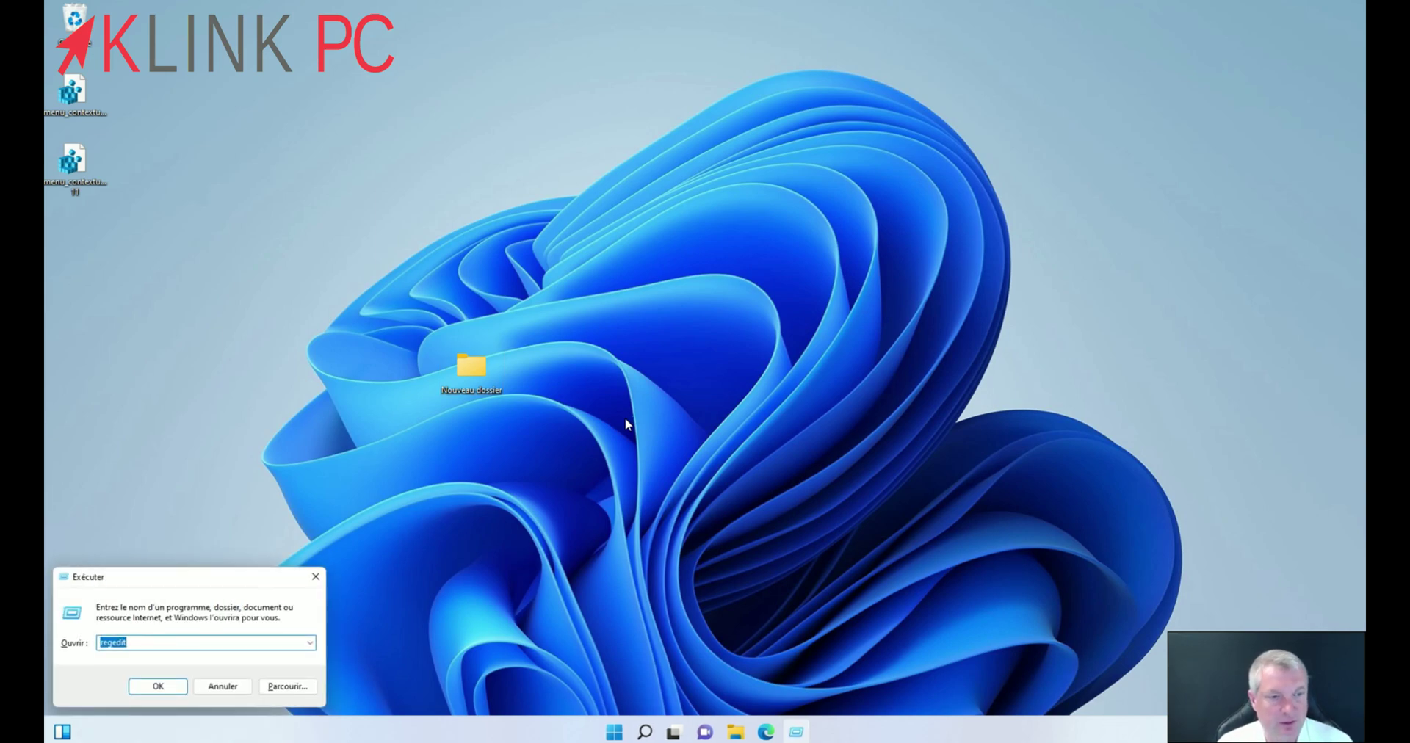
left_click(158, 686)
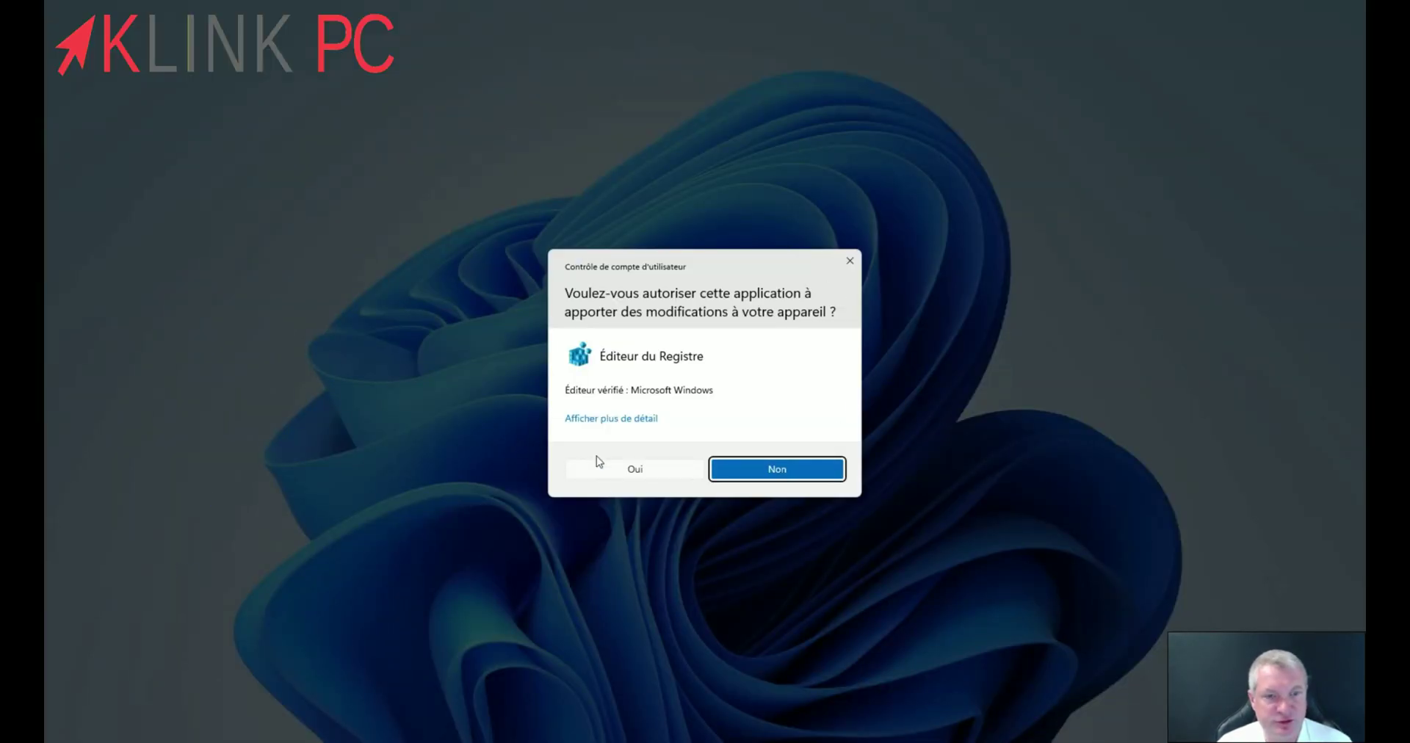
left_click(628, 478)
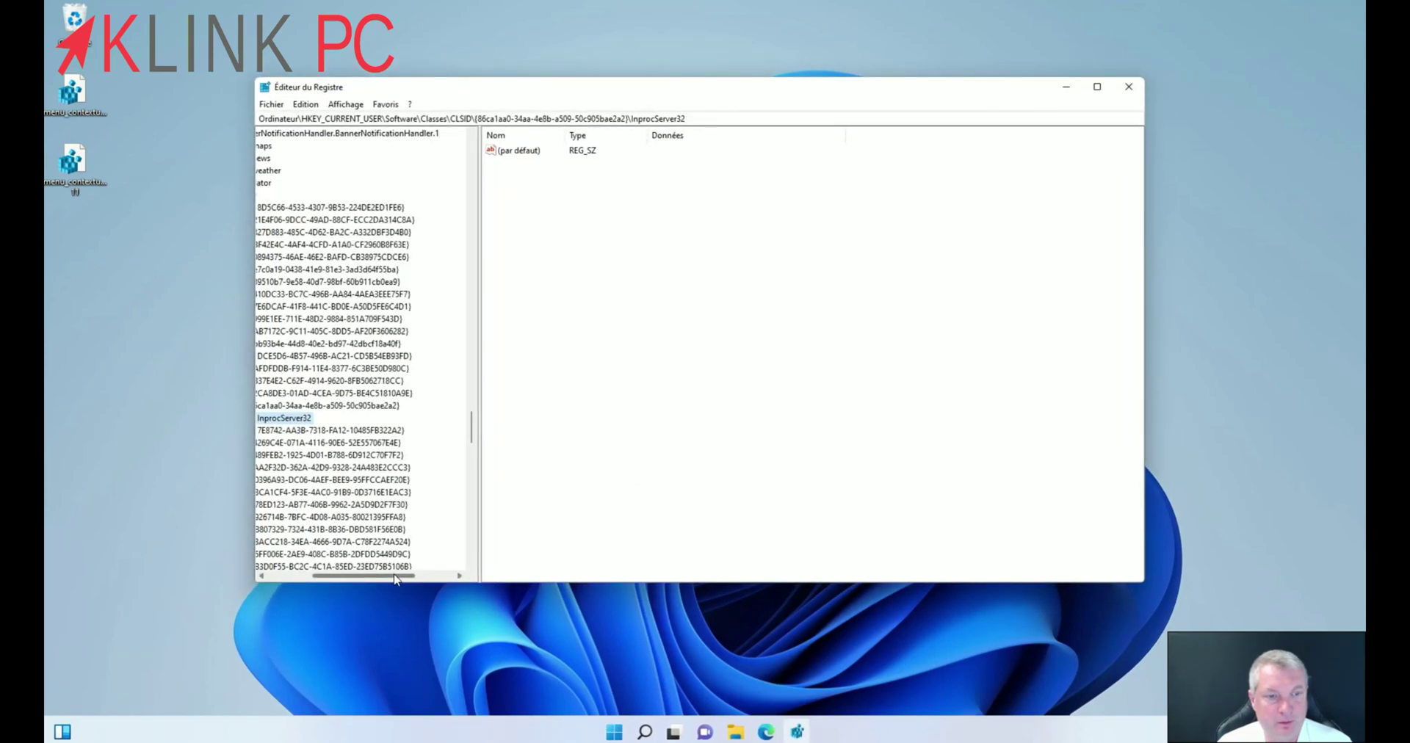
- Delete the {86ca1aa0-34aa-4e8b-a509-50c905bae2a2} key with its subkeys from CLSID and close the Registry Editor
left_click_drag(397, 580, 326, 580)
left_click(372, 406)
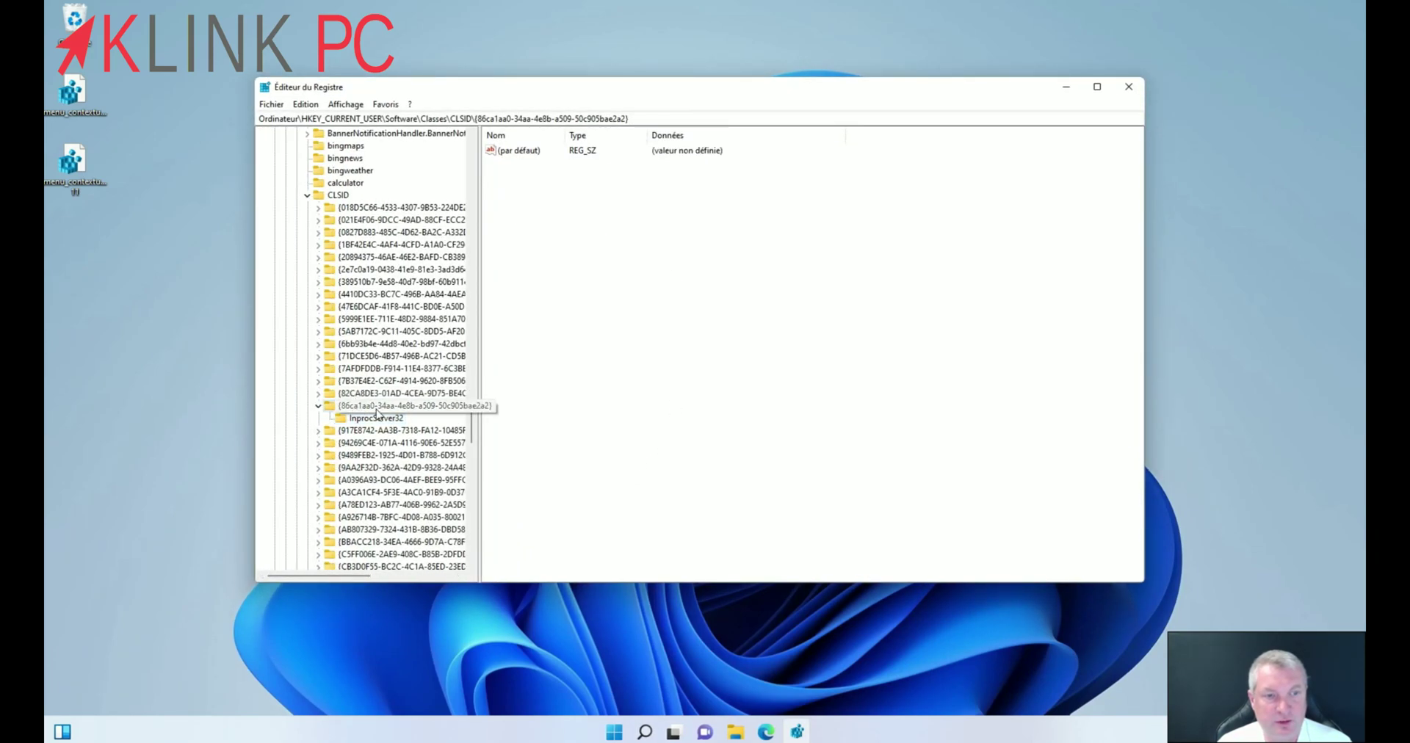
right_click(366, 410)
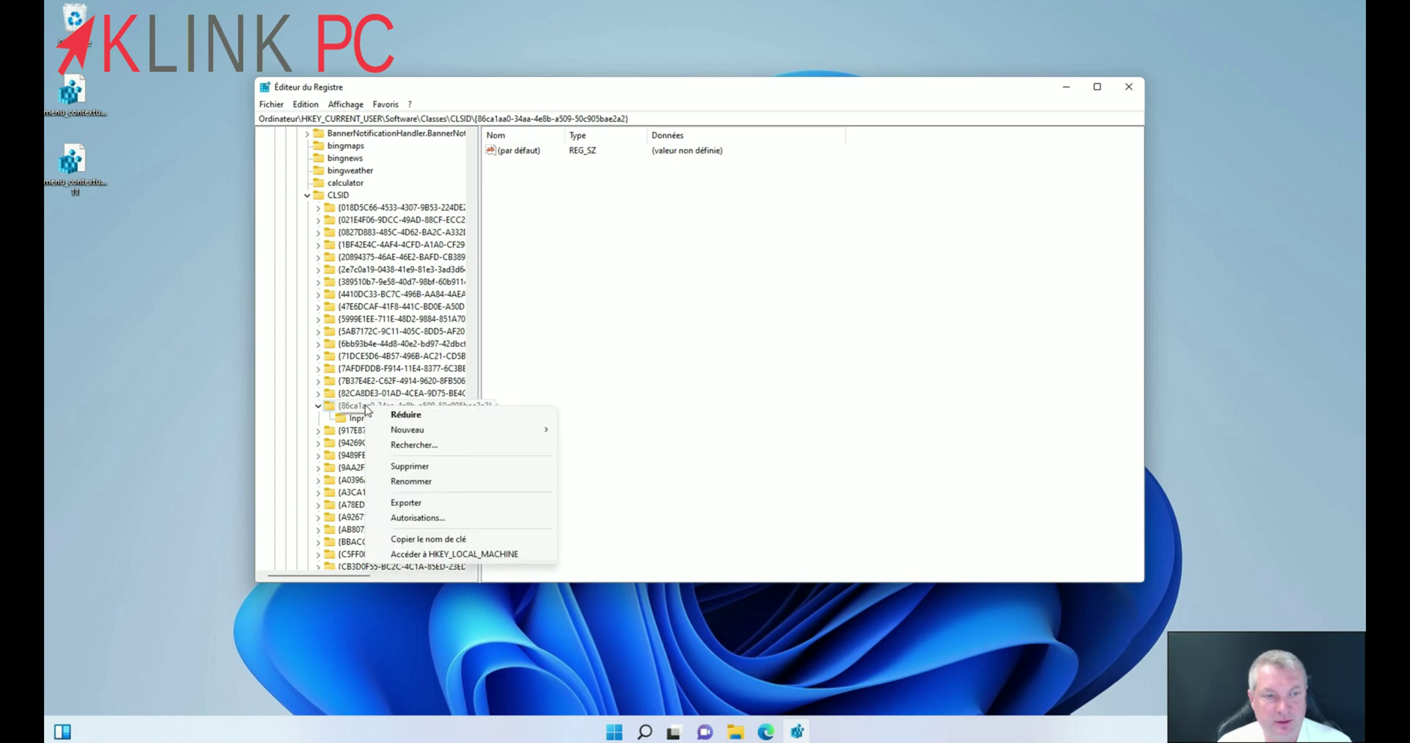
left_click(426, 467)
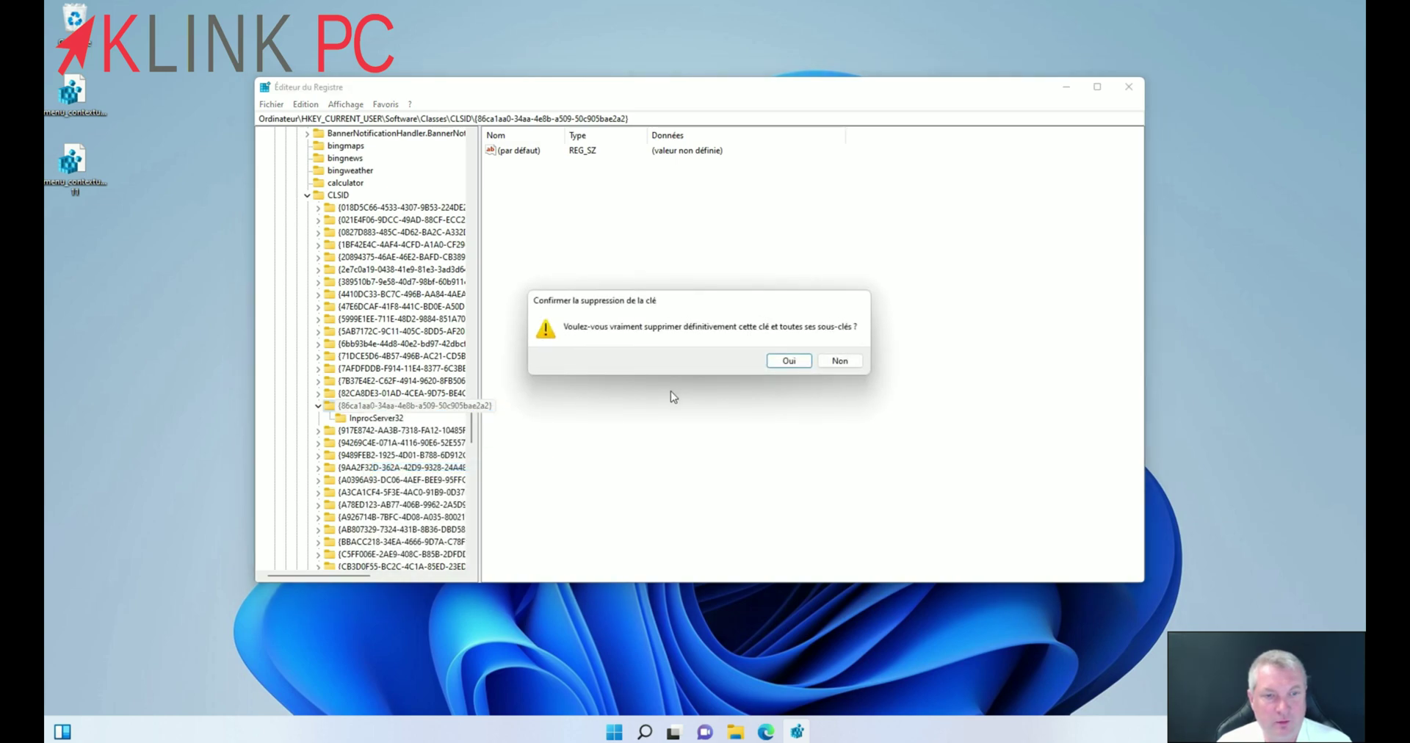
left_click(790, 361)
left_click(1129, 87)
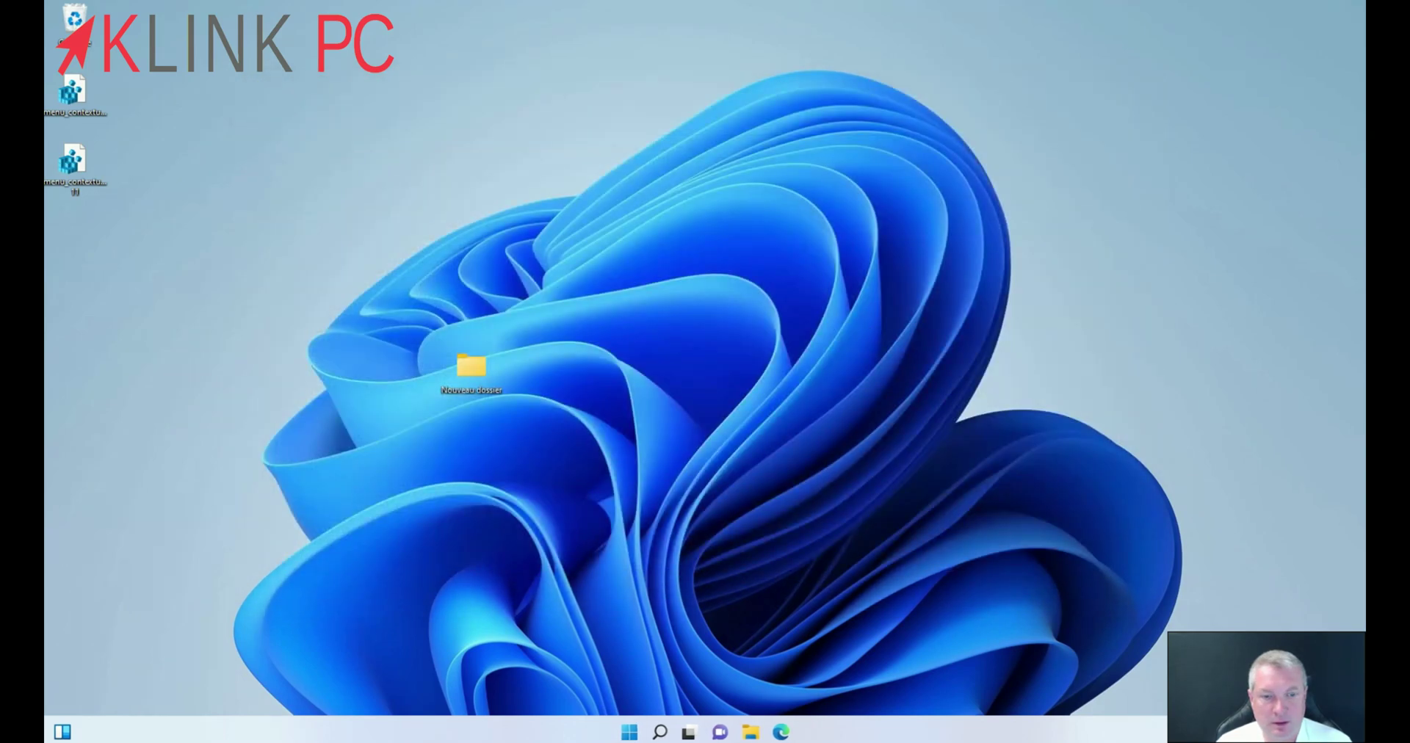
- Restart the computer and check which context menu the Nouveau dossier folder on the desktop opens
key("super")
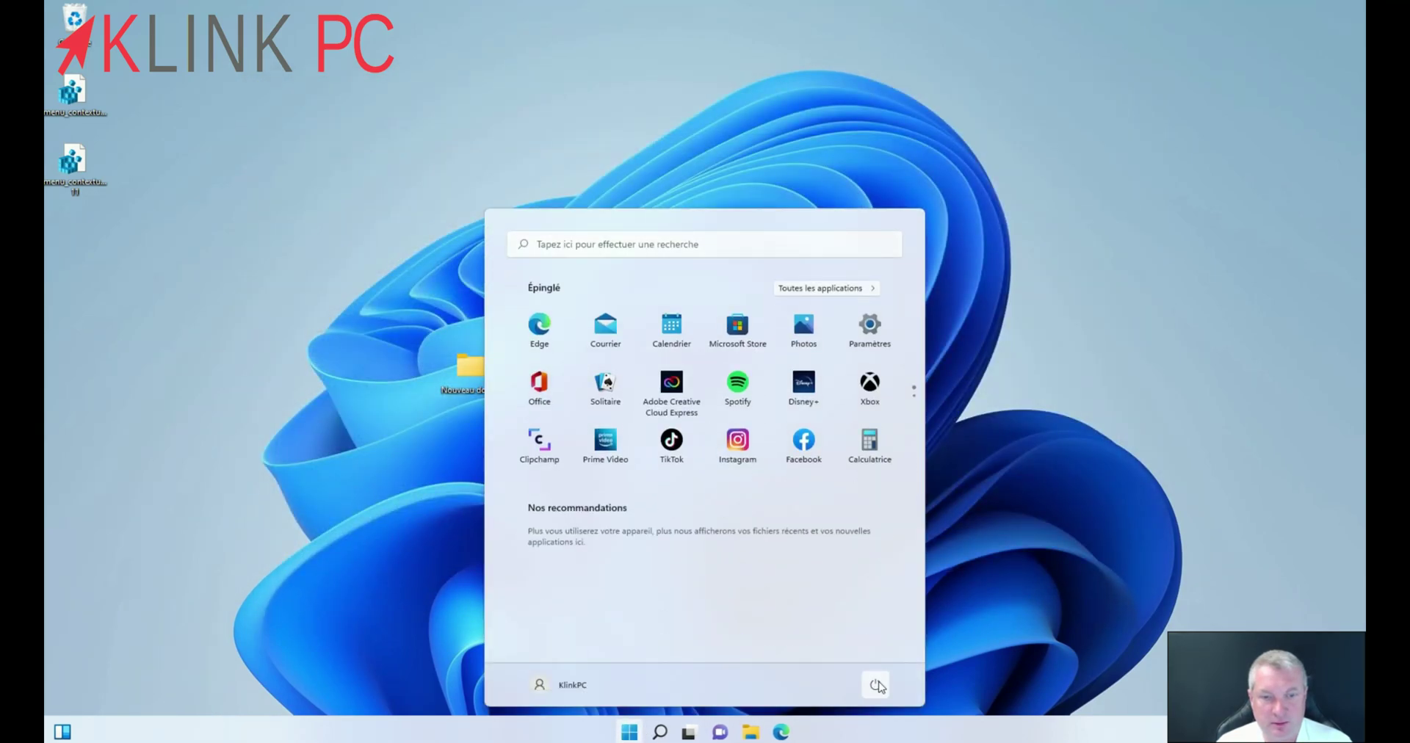
left_click(876, 686)
left_click(881, 654)
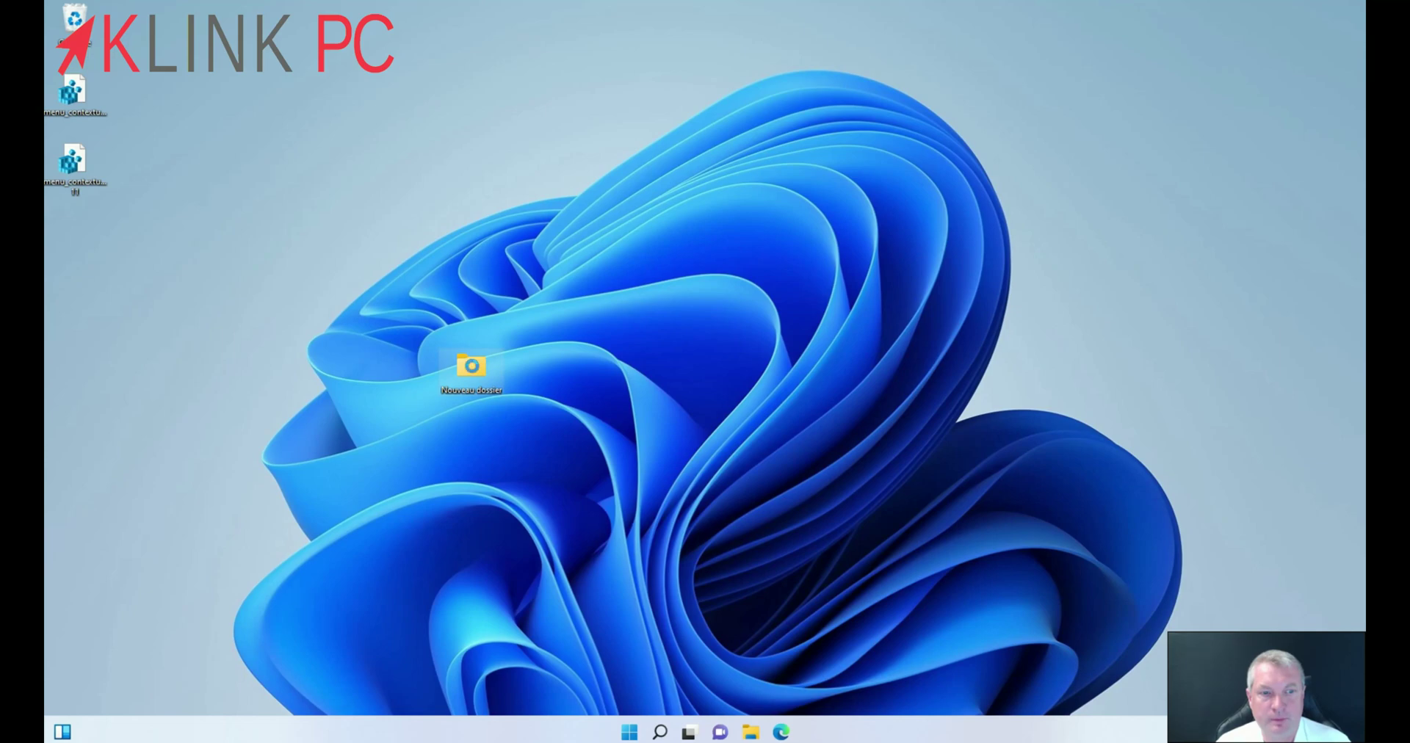
right_click(474, 366)
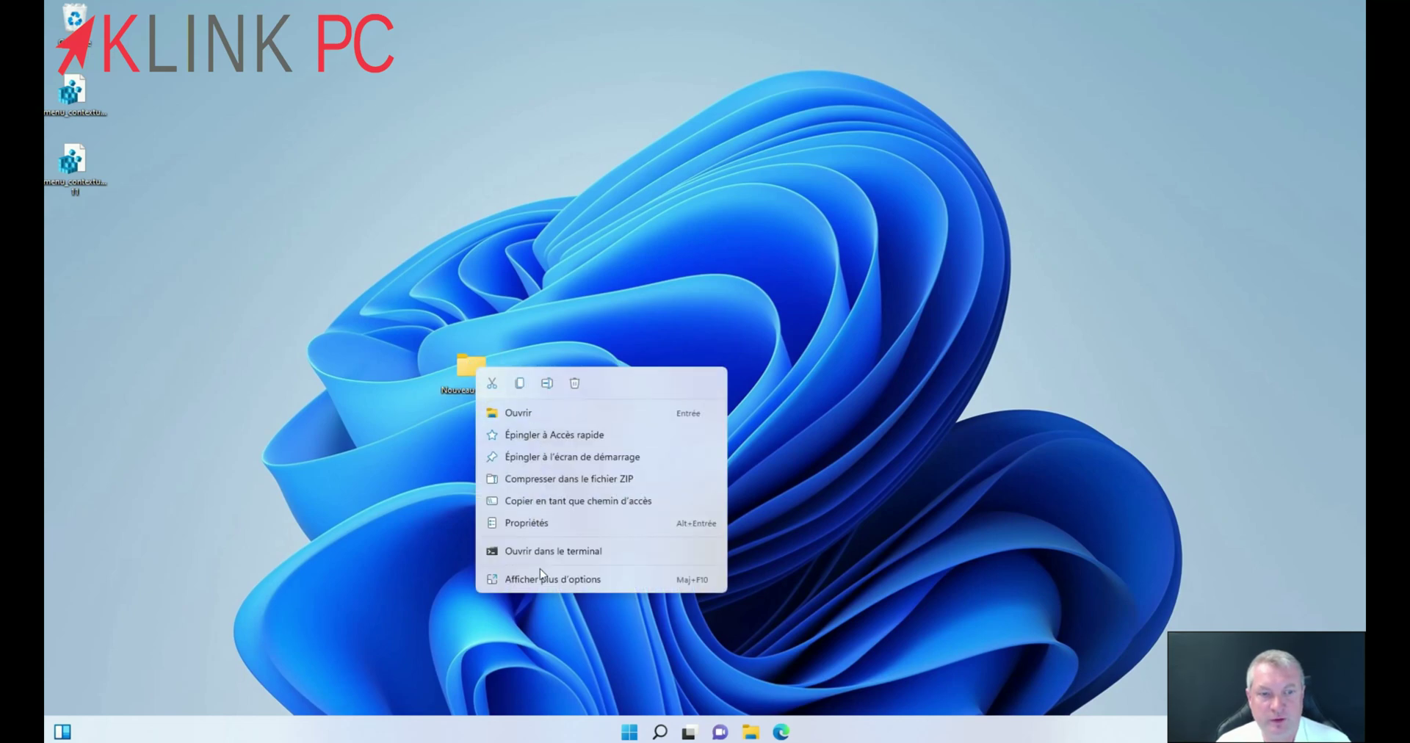
left_click(540, 593)
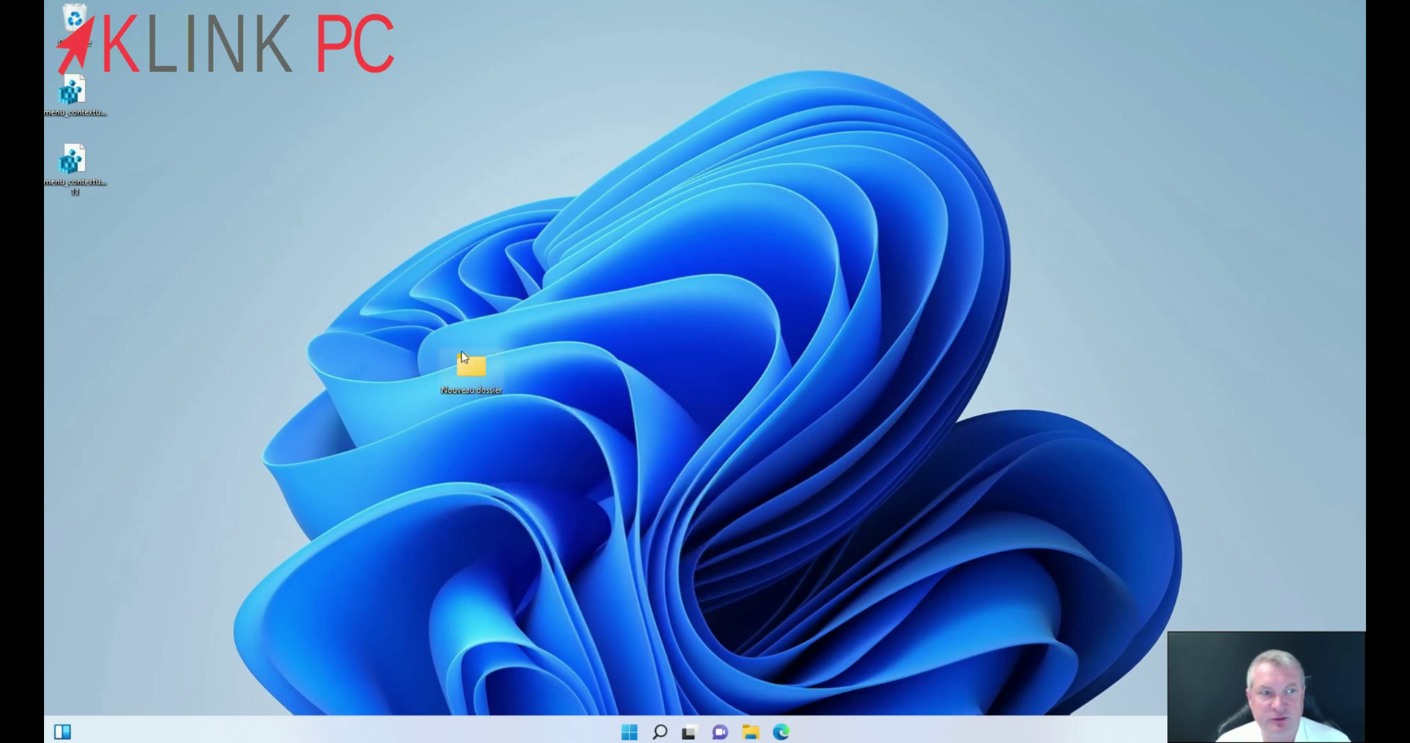
- Move the menu_contextuel_complet registry file to the middle of the desktop, near the Nouveau dossier folder
left_click(76, 161)
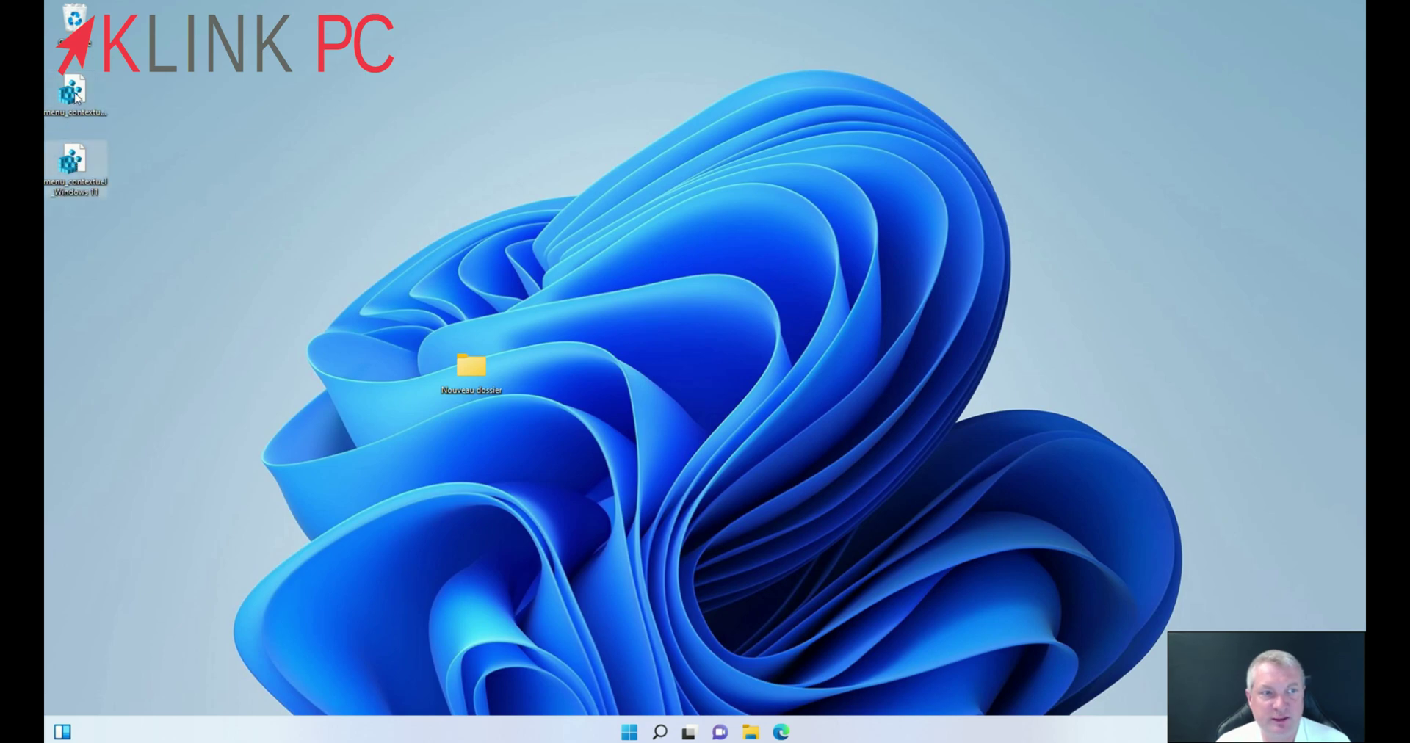
left_click(75, 96)
double_click(73, 98)
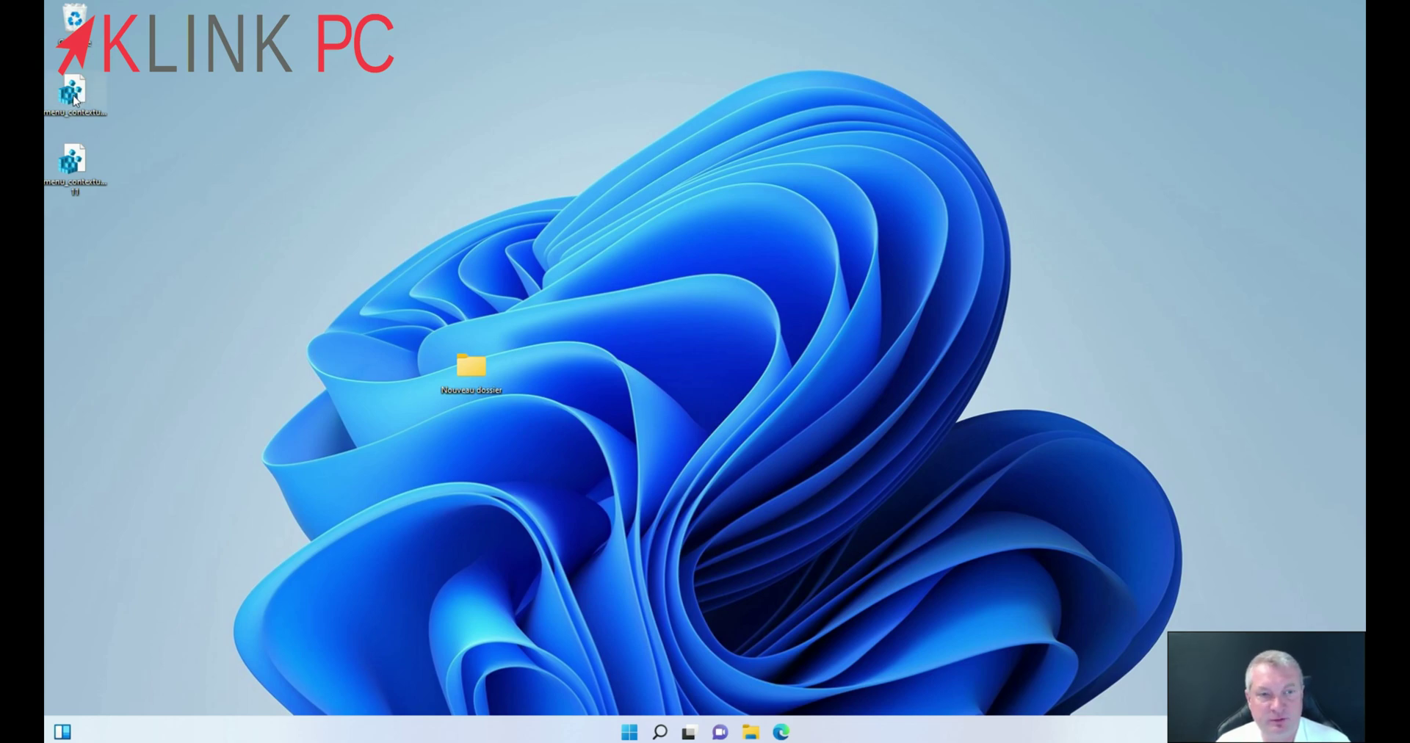
left_click(75, 98)
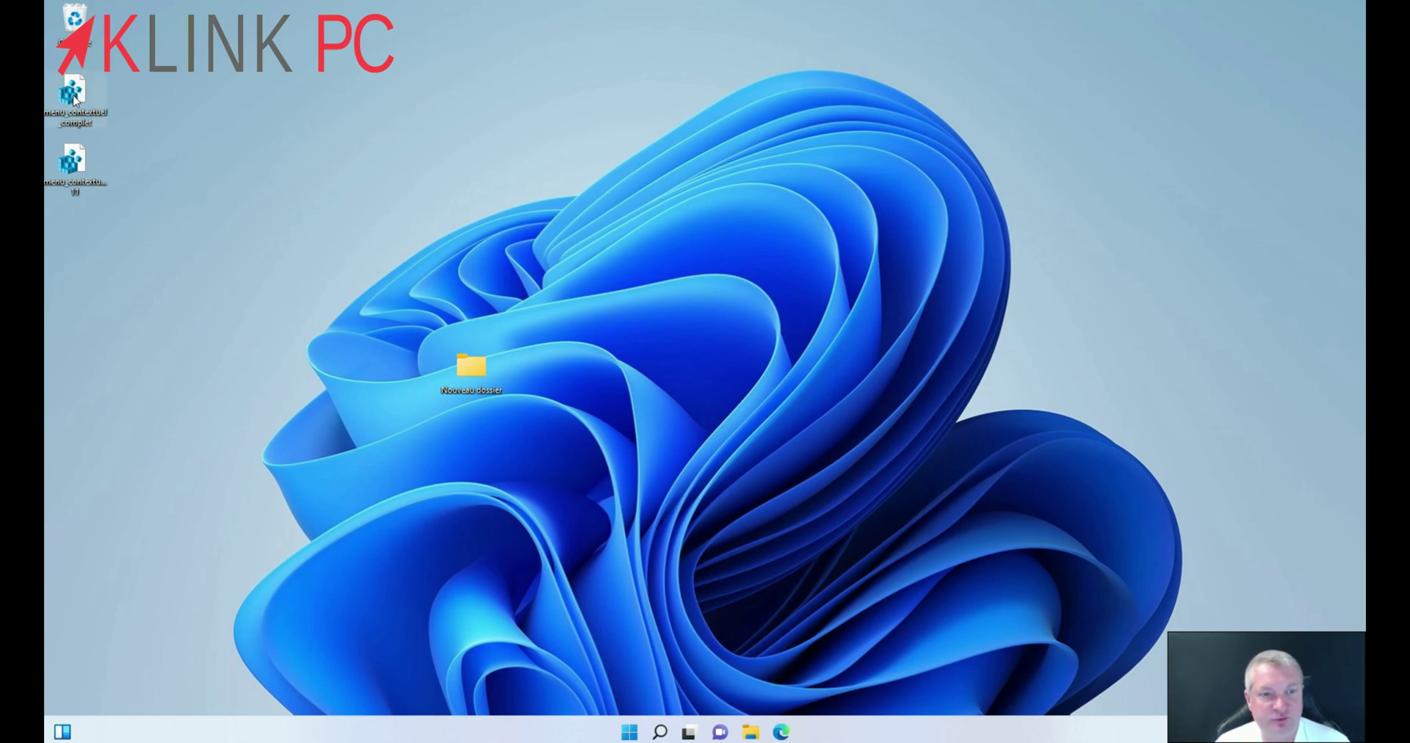
left_click_drag(91, 83, 612, 317)
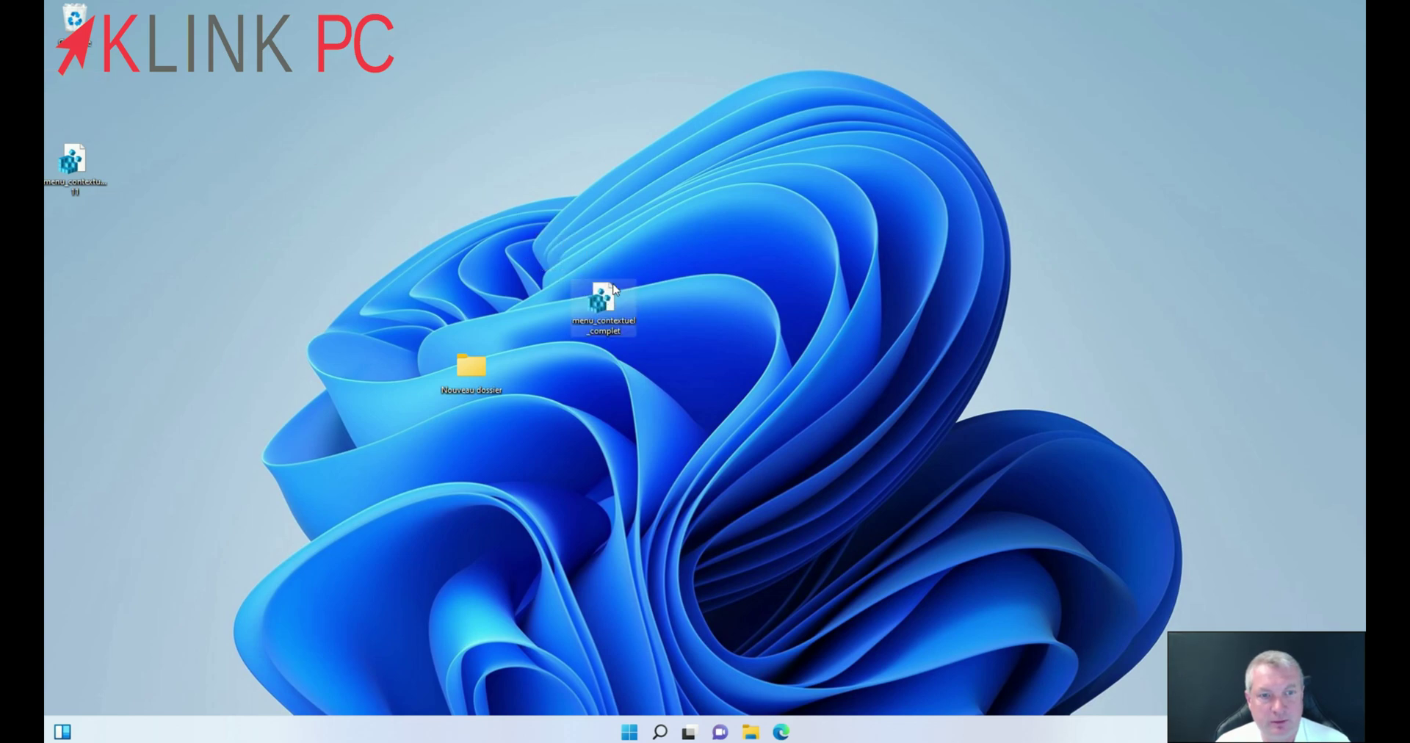
- Merge menu_contextuel_complet.reg into the registry, authorising the change and accepting the confirmations
double_click(610, 317)
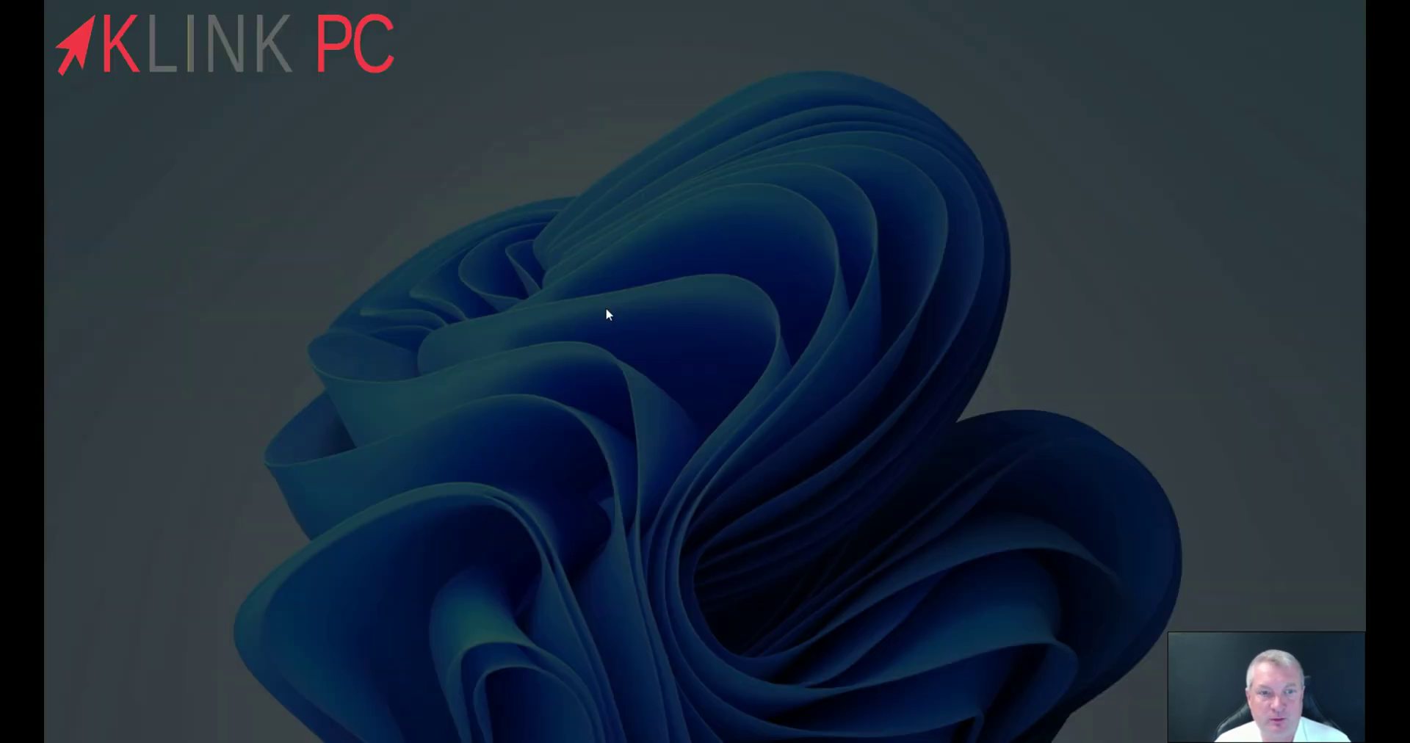
left_click(647, 470)
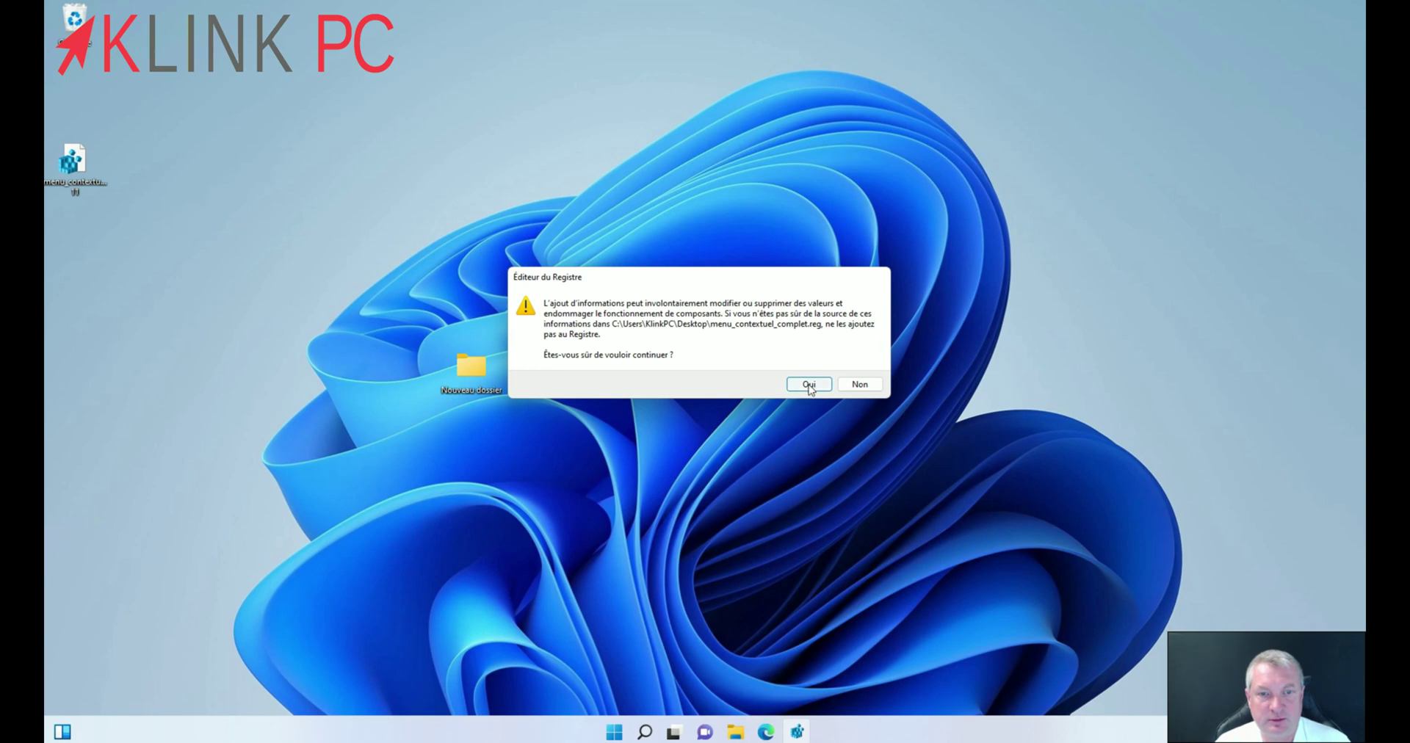
left_click(808, 382)
left_click(859, 363)
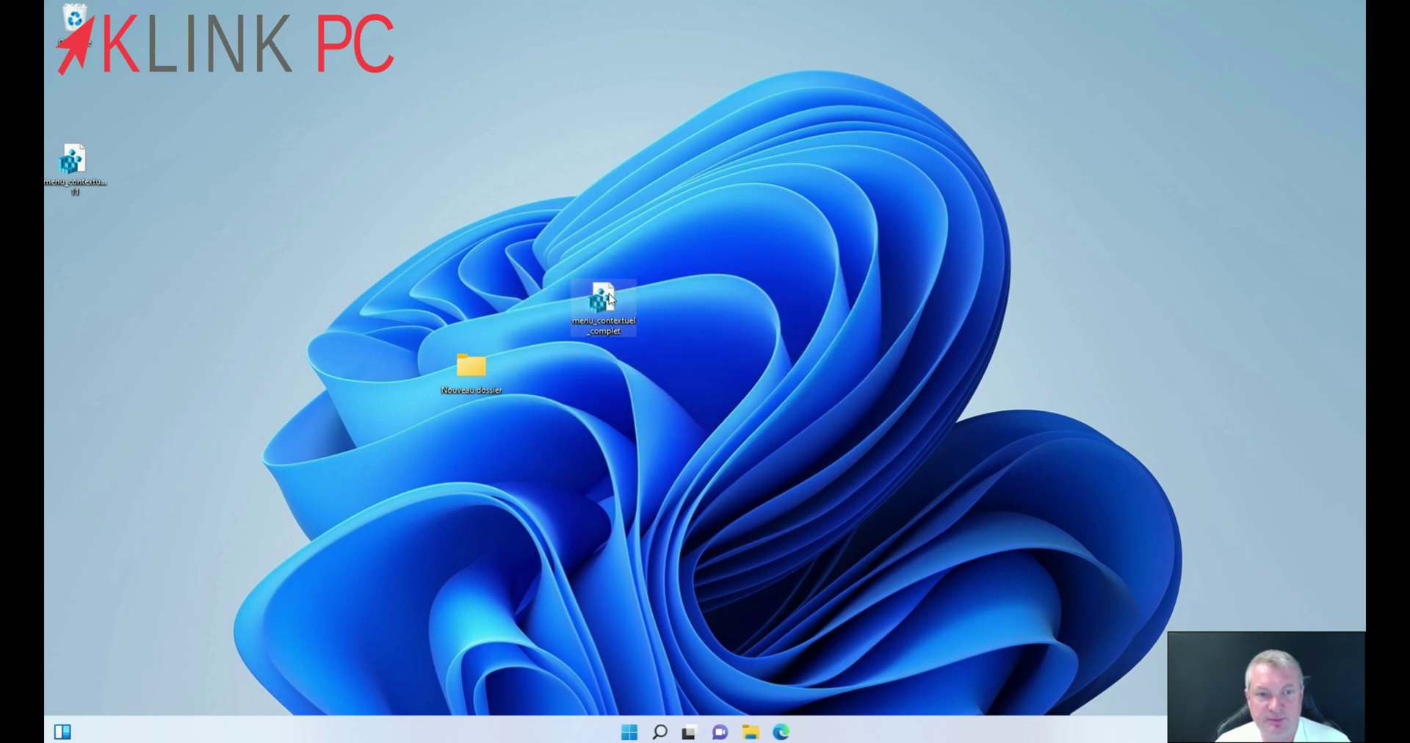
- Open the menu_contextuel_complet registry file with Bloc-notes, examine its registry entries, and close it
right_click(608, 298)
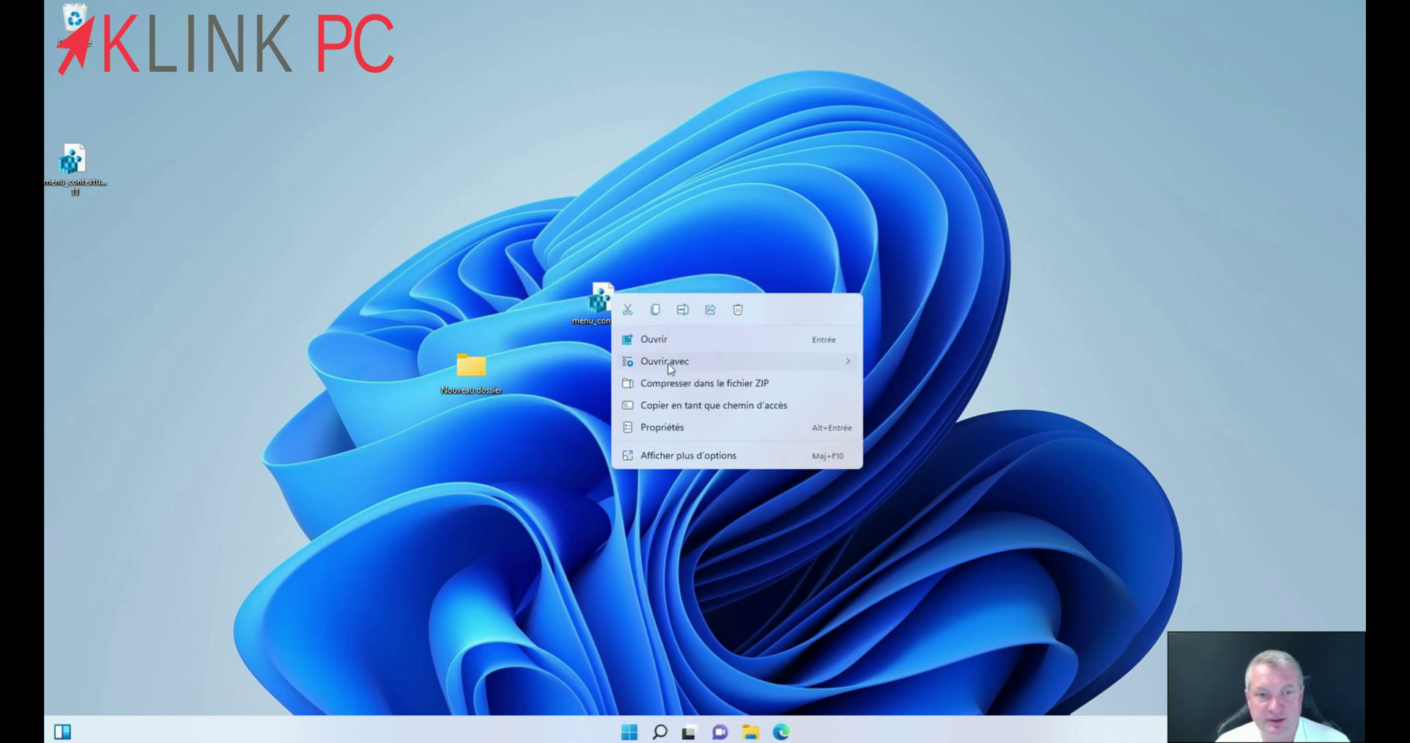
mouse_move(713, 371)
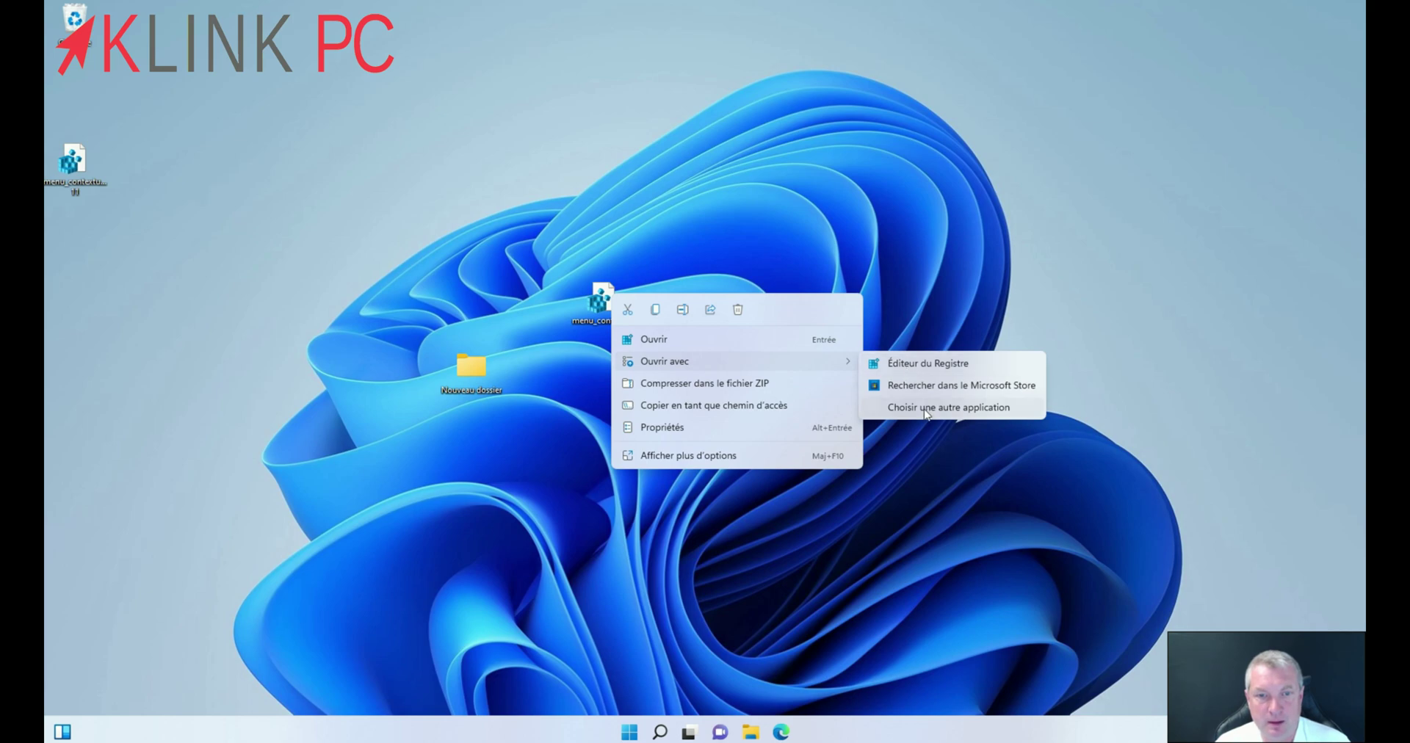
left_click(903, 404)
left_click(667, 357)
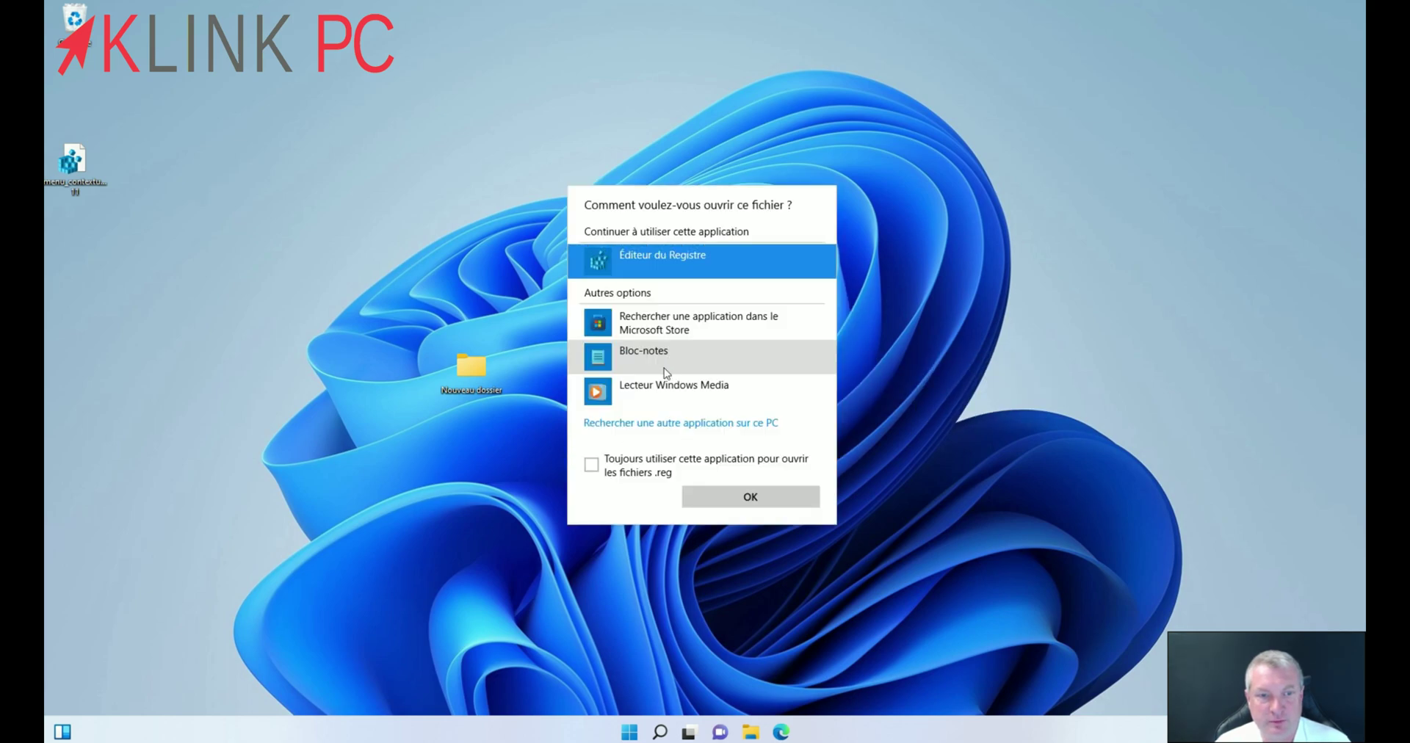
left_click(651, 358)
left_click(767, 496)
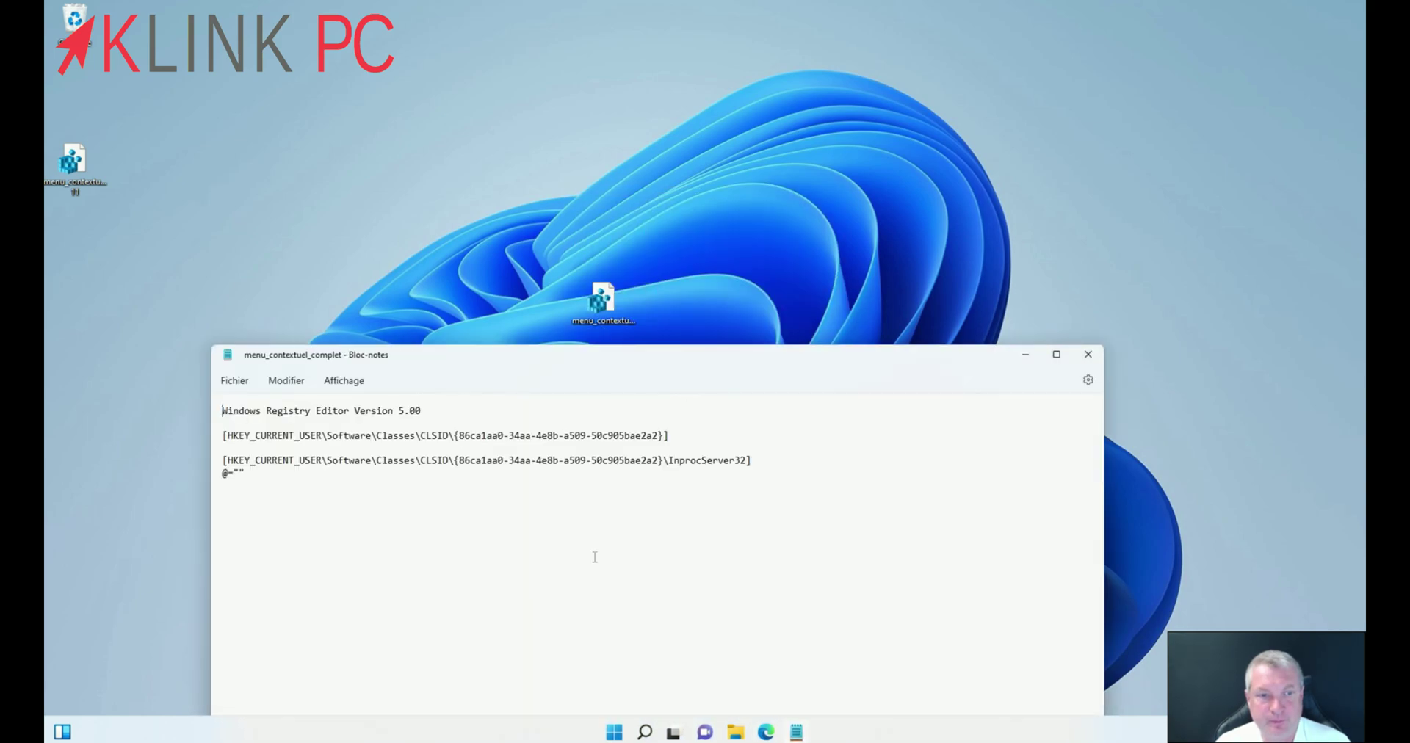
left_click(1088, 355)
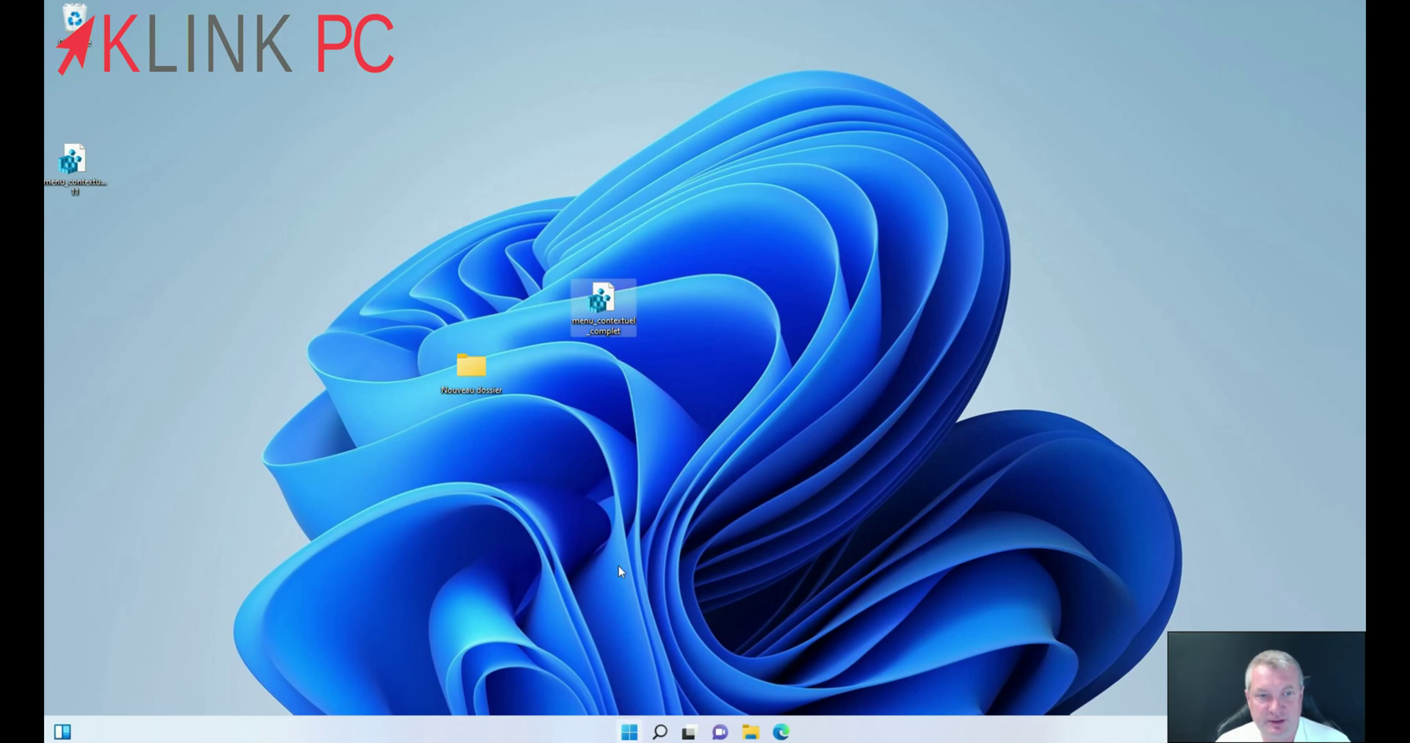
- Check the context menu of the Nouveau dossier folder, and restart the computer to apply the merged registry file
right_click(473, 369)
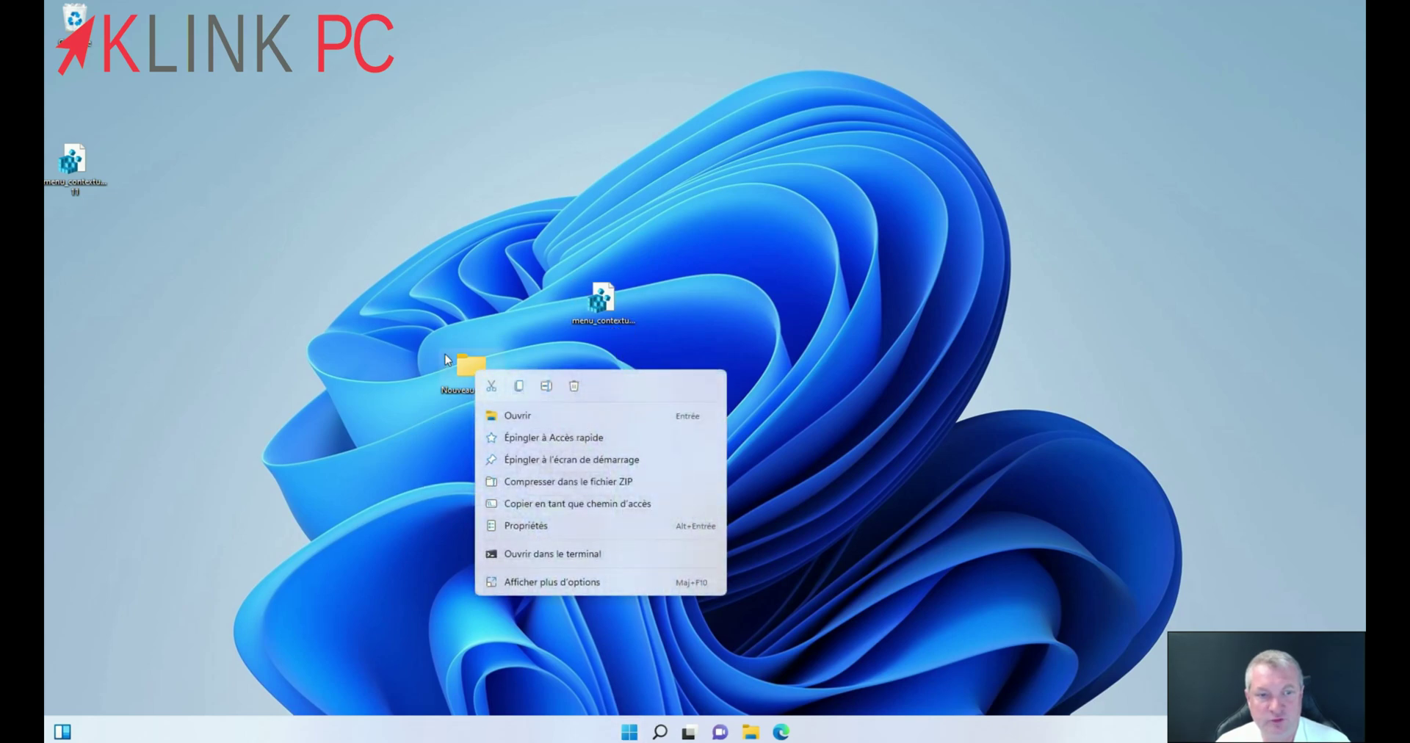
left_click(629, 732)
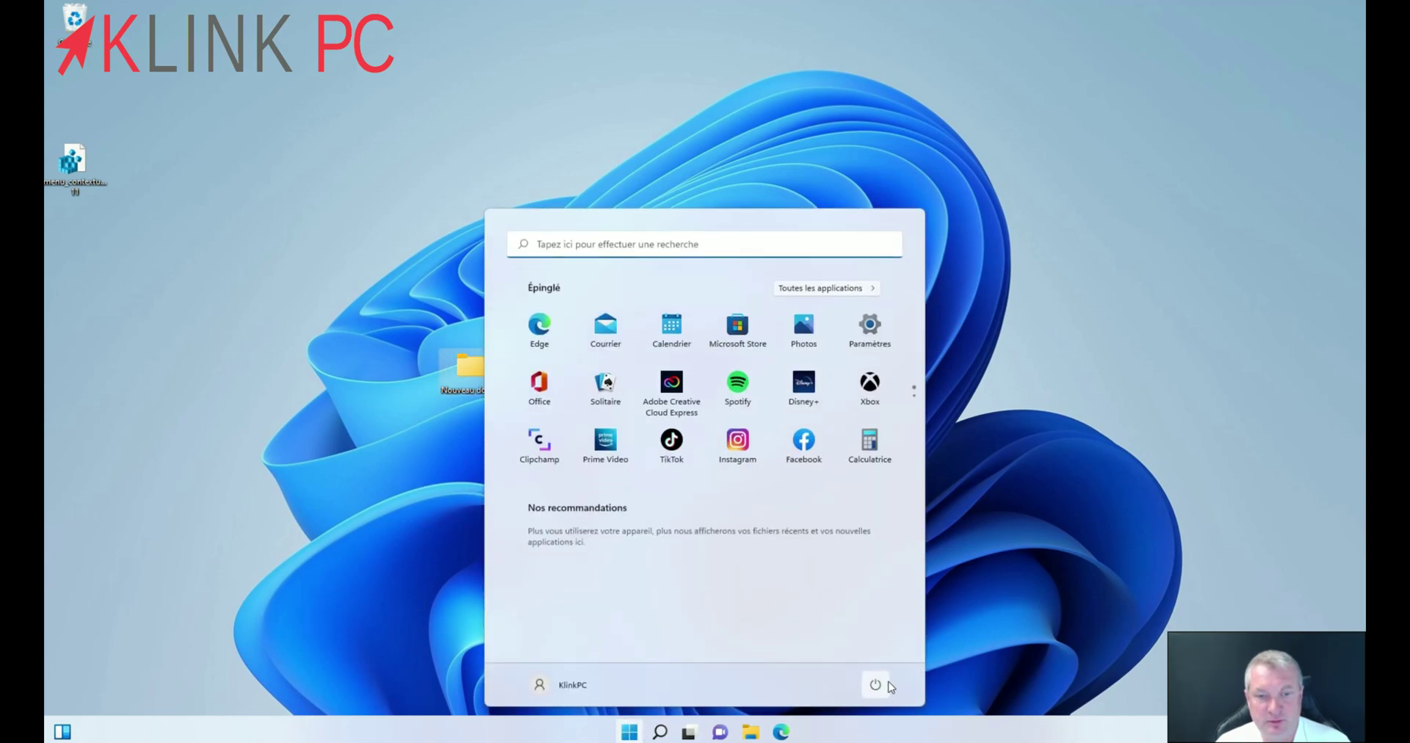
left_click(879, 685)
left_click(884, 655)
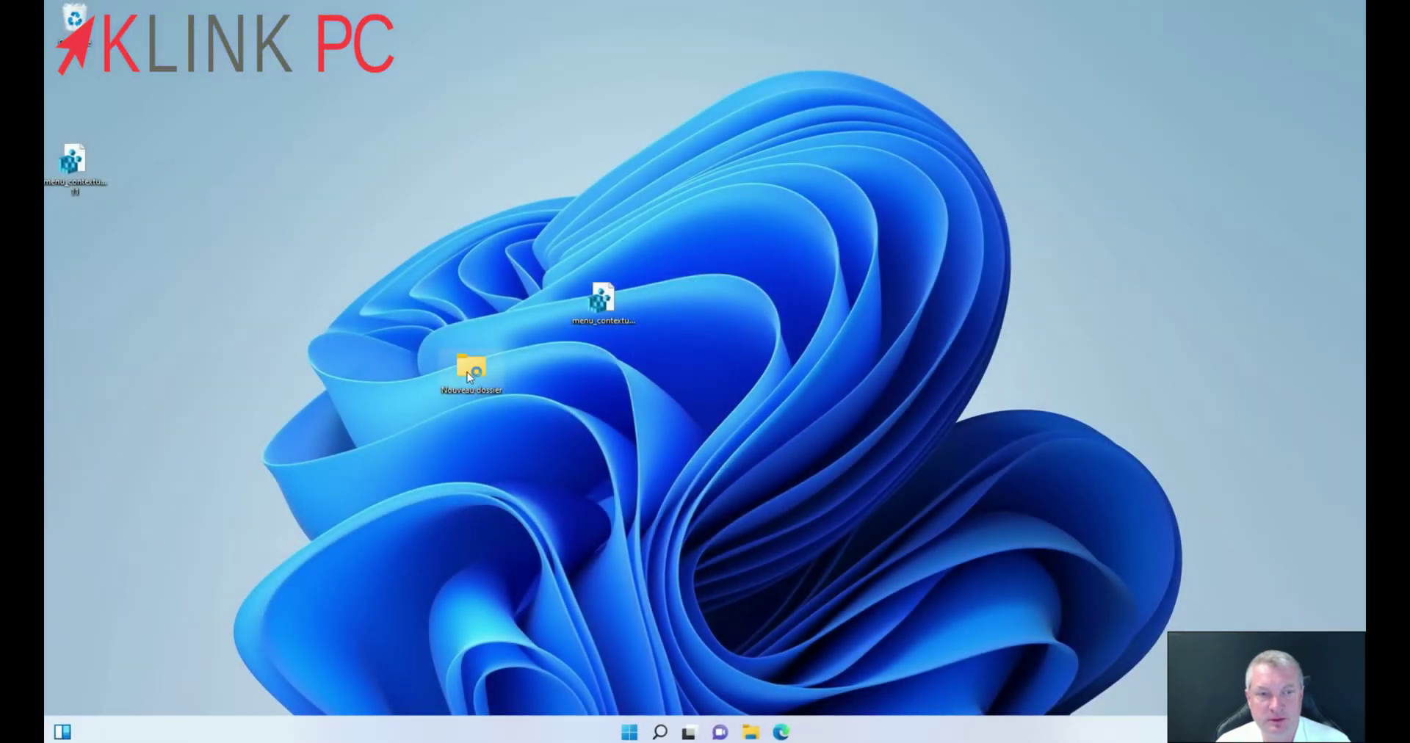
- Check the Nouveau dossier folder's context menu after the restart, and move the menu_contextuel_Windows 11 file directly below menu_contextuel_complet
right_click(467, 373)
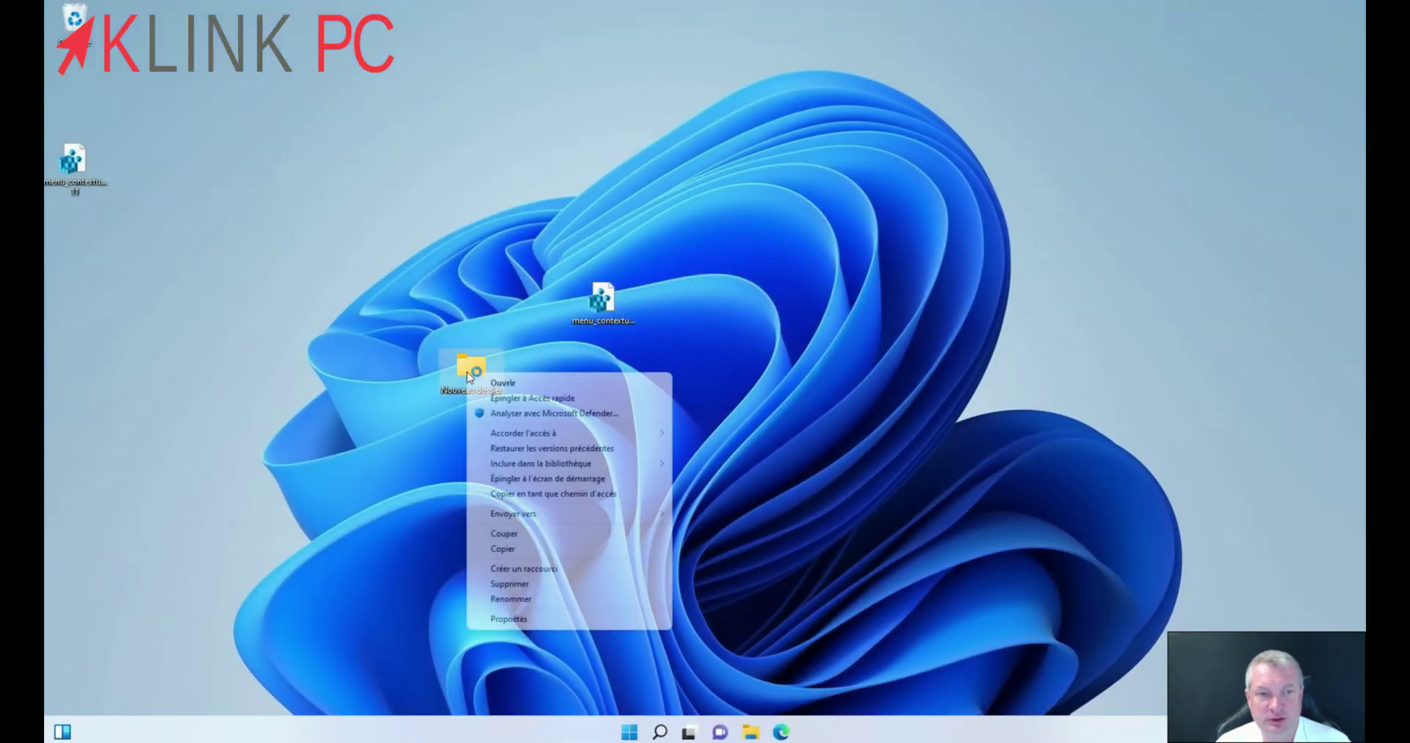
left_click(387, 519)
left_click_drag(73, 161, 604, 378)
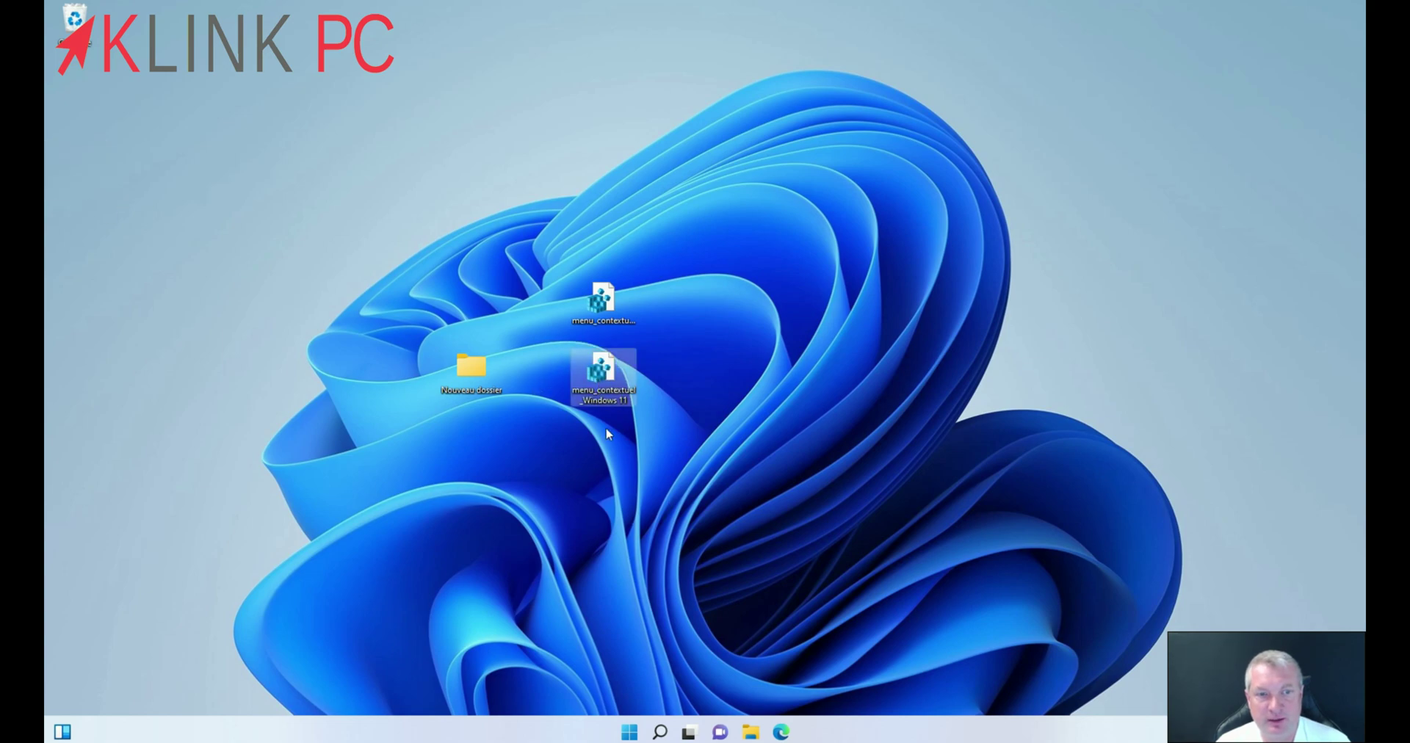